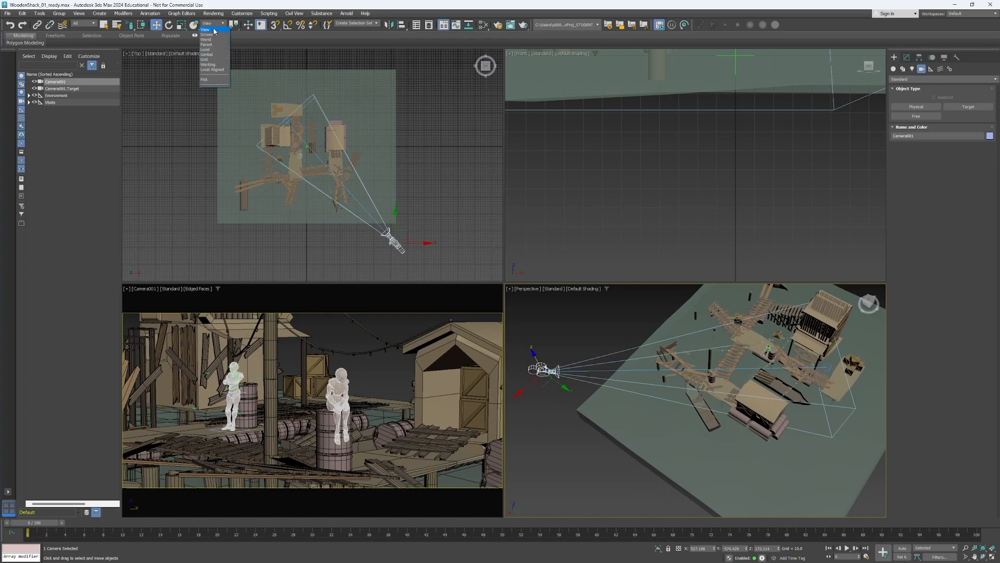
- Switch the reference coordinate system to Local and move Camera001 slightly along its own viewing axis
{"action": "left_click", "coordinate": [213, 50]}
{"action": "middle_click_drag", "start_coordinate": [537, 365], "coordinate": [534, 379], "text": "alt"}
{"action": "mouse_move", "coordinate": [534, 363]}
{"action": "left_mouse_down"}
{"action": "mouse_move", "coordinate": [573, 337]}
{"action": "mouse_move", "coordinate": [528, 361]}
{"action": "left_mouse_up"}
{"action": "key", "text": "q"}
{"action": "middle_click_drag", "start_coordinate": [536, 366], "coordinate": [562, 417], "text": "alt"}
{"action": "key", "text": "w"}
{"action": "mouse_move", "coordinate": [544, 409]}
{"action": "left_mouse_down"}
{"action": "mouse_move", "coordinate": [585, 404]}
{"action": "mouse_move", "coordinate": [530, 406]}
{"action": "left_mouse_up"}
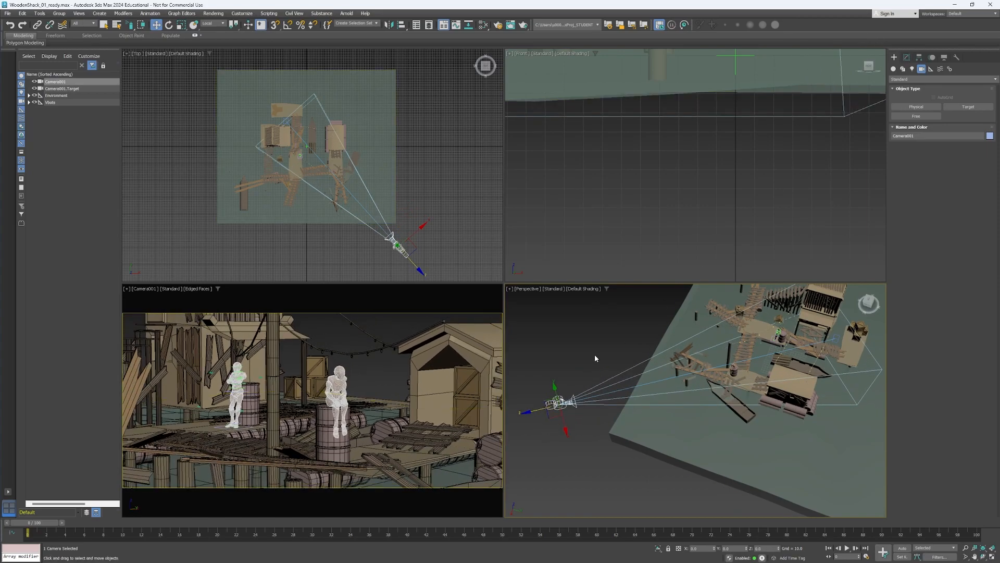
- Set Camera001's field of view to 25 degrees
{"action": "left_click", "coordinate": [906, 57]}
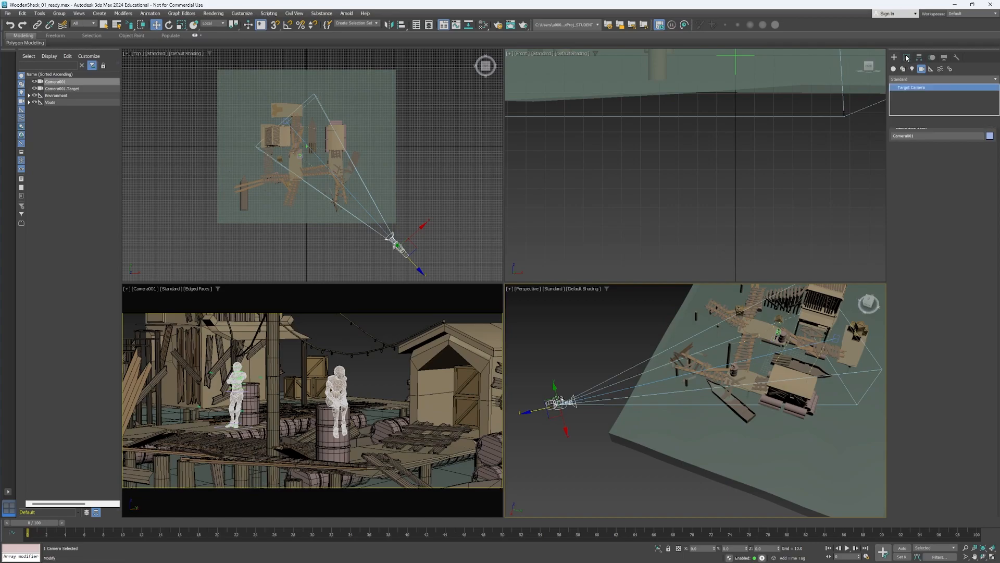
{"action": "double_click", "coordinate": [945, 155]}
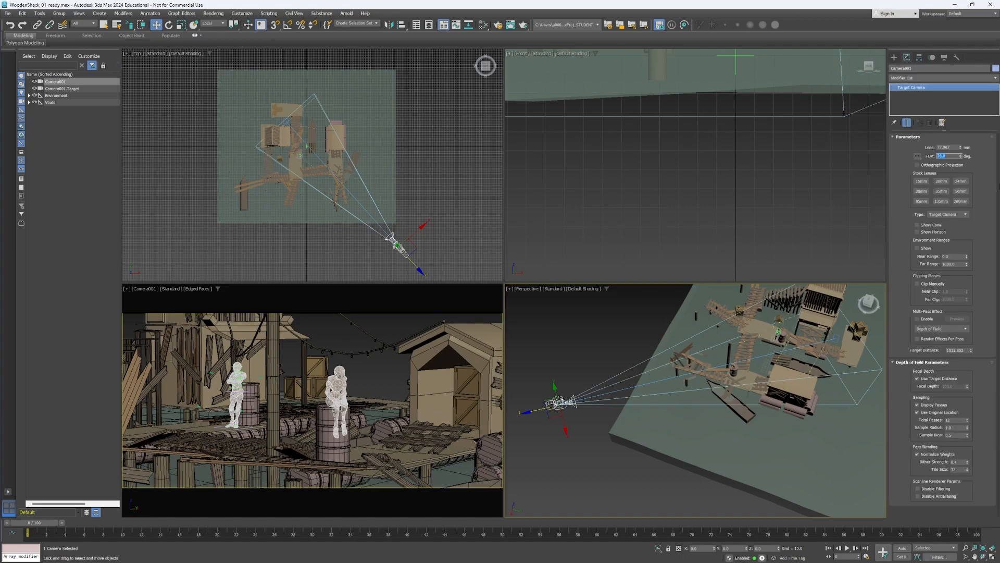
{"action": "type", "text": "25"}
{"action": "key", "text": "Return"}
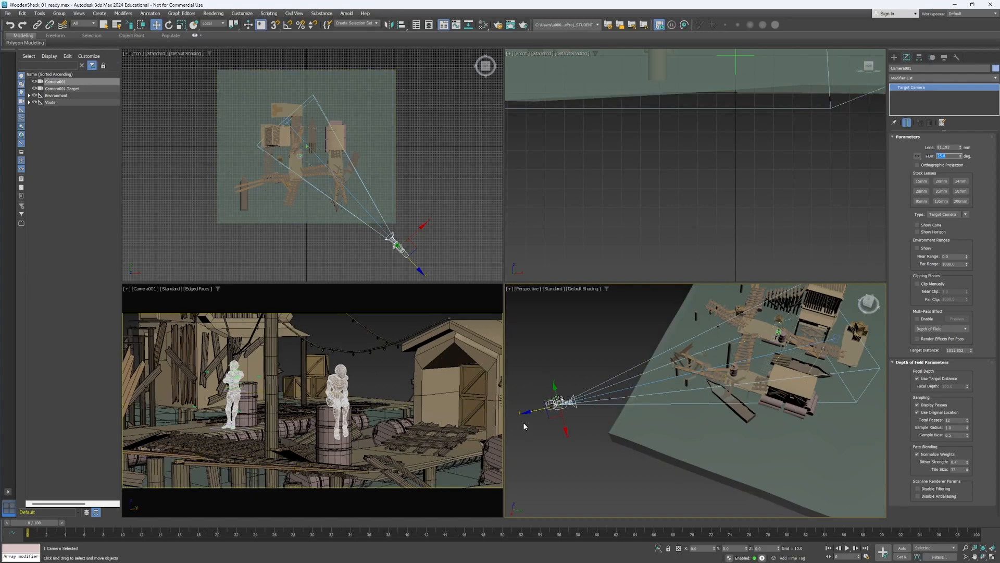
- Try a 45-degree field of view on the camera and return it to 25 degrees
{"action": "middle_click_drag", "start_coordinate": [636, 411], "coordinate": [574, 406], "text": "alt"}
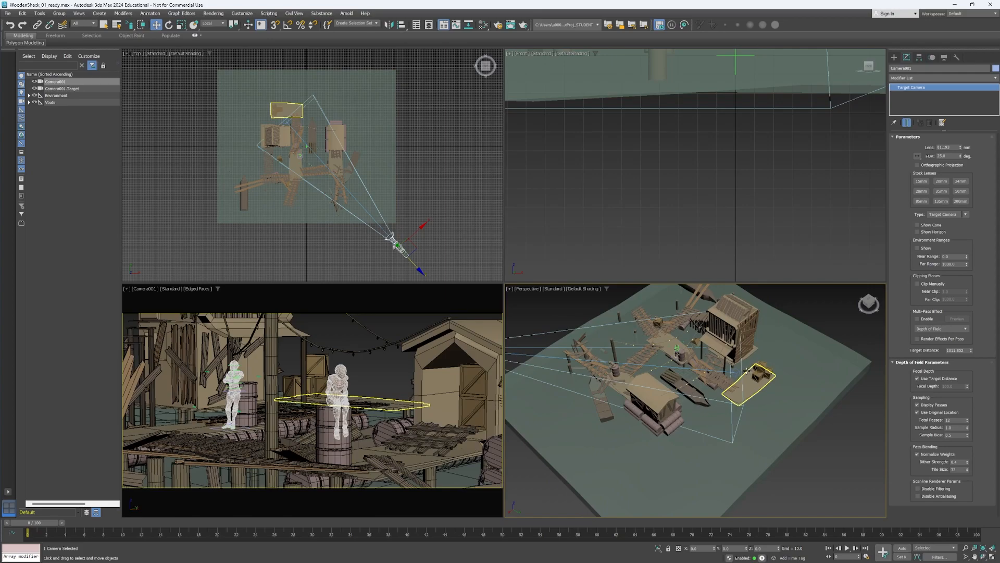
{"action": "double_click", "coordinate": [953, 155]}
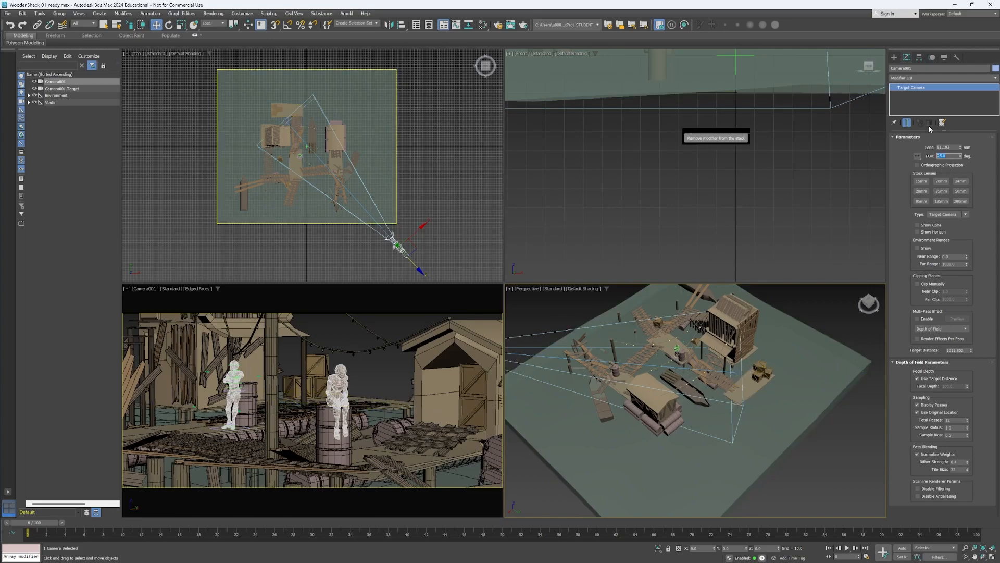
{"action": "type", "text": "45"}
{"action": "key", "text": "Return"}
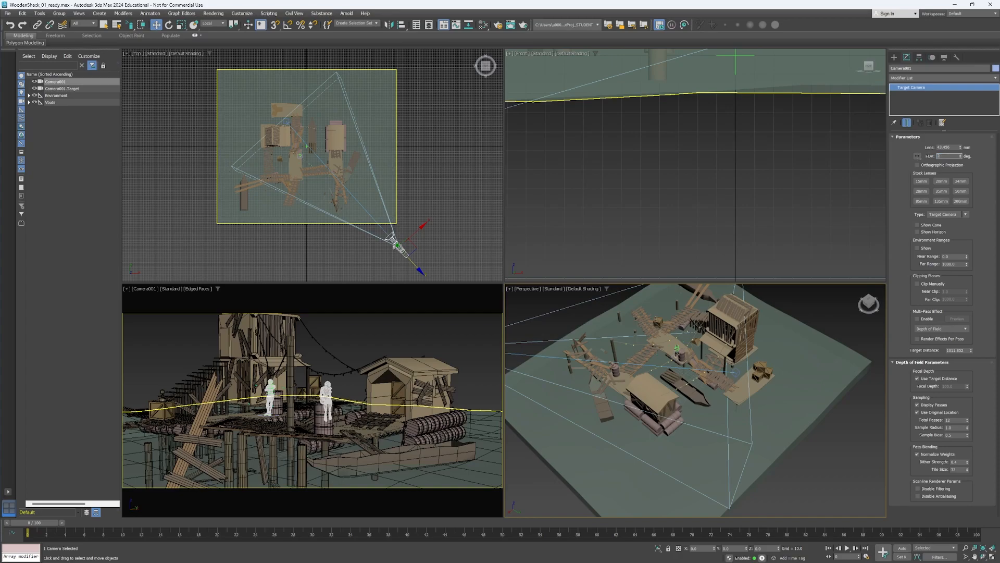
{"action": "type", "text": "25"}
{"action": "key", "text": "Return"}
- Select Camera001's target and move it sideways to reframe the two figures in the camera view
{"action": "middle_click_drag", "start_coordinate": [701, 382], "coordinate": [747, 358], "text": "alt"}
{"action": "left_click", "coordinate": [725, 345]}
{"action": "left_click_drag", "start_coordinate": [749, 359], "coordinate": [735, 353]}
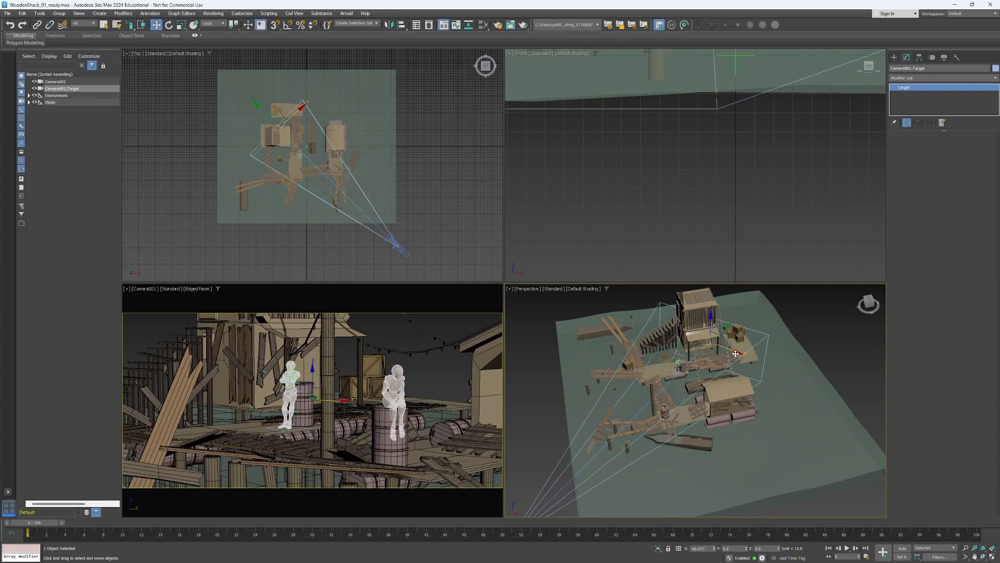
{"action": "middle_click_drag", "start_coordinate": [687, 412], "coordinate": [693, 360], "text": "alt"}
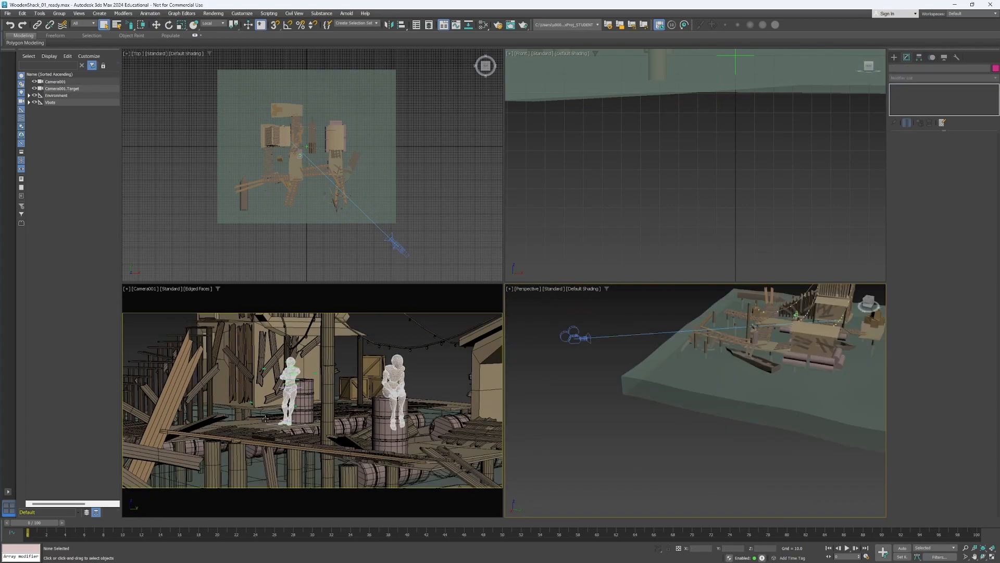
- Turn off edged faces in the Camera001 viewport
{"action": "left_click", "coordinate": [430, 383]}
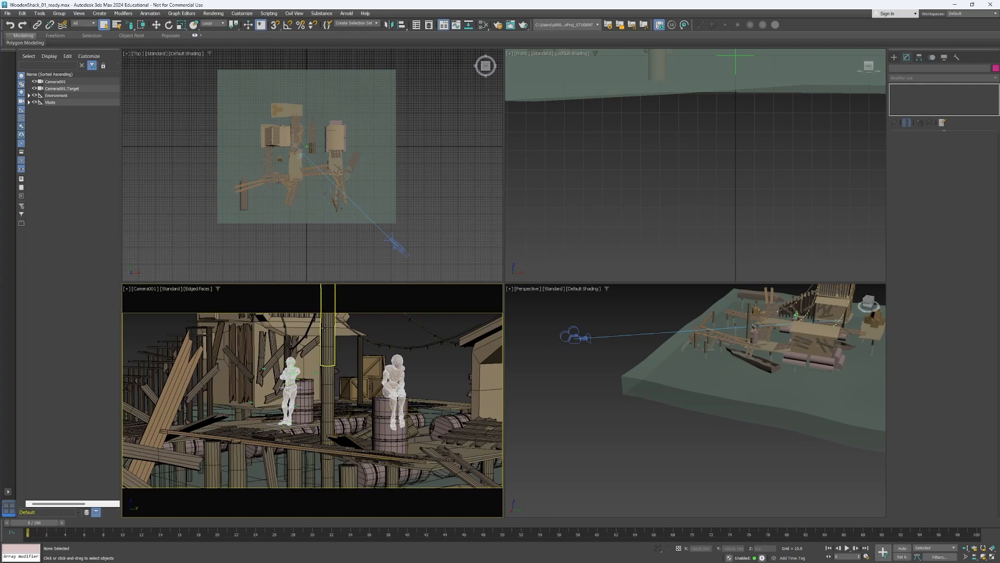
{"action": "key", "text": "F4"}
- Select Camera001.Target and raise it slightly along its vertical axis to adjust the framing
{"action": "scroll", "coordinate": [700, 360], "scroll_direction": "up", "scroll_amount": 10}
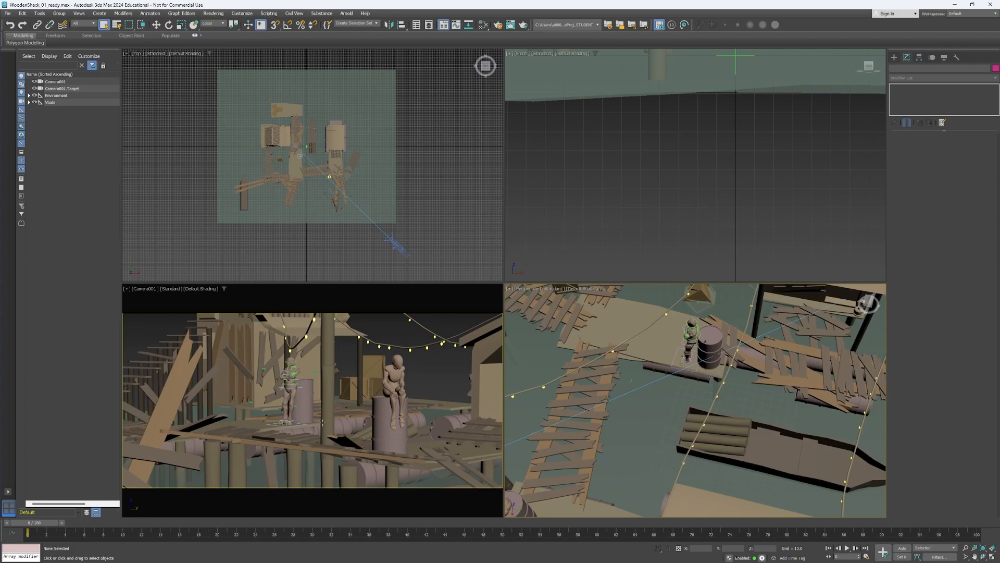
{"action": "middle_click_drag", "start_coordinate": [760, 401], "coordinate": [658, 471], "text": "alt"}
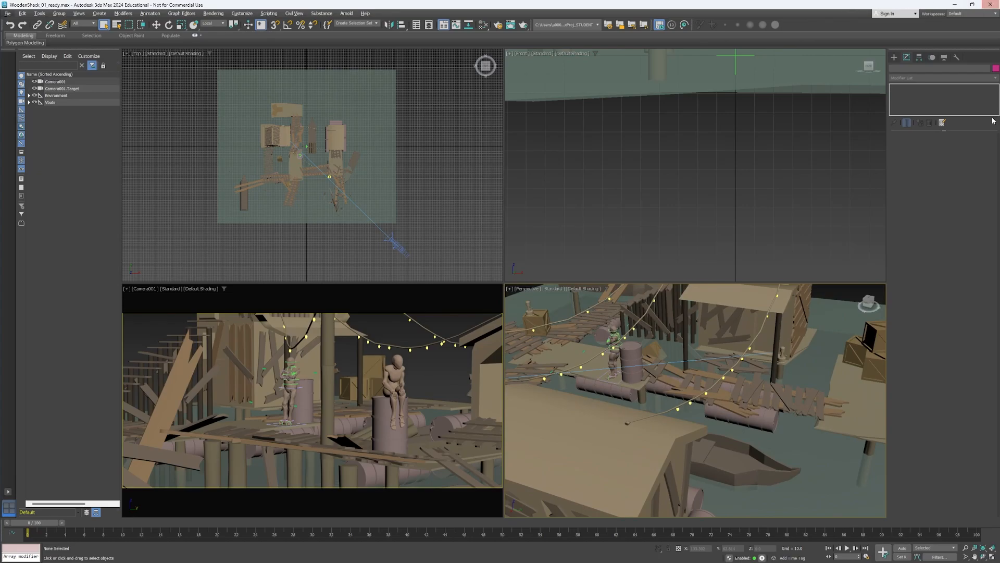
{"action": "middle_click_drag", "start_coordinate": [745, 373], "coordinate": [690, 347], "text": "alt"}
{"action": "middle_click_drag", "start_coordinate": [691, 346], "coordinate": [670, 402]}
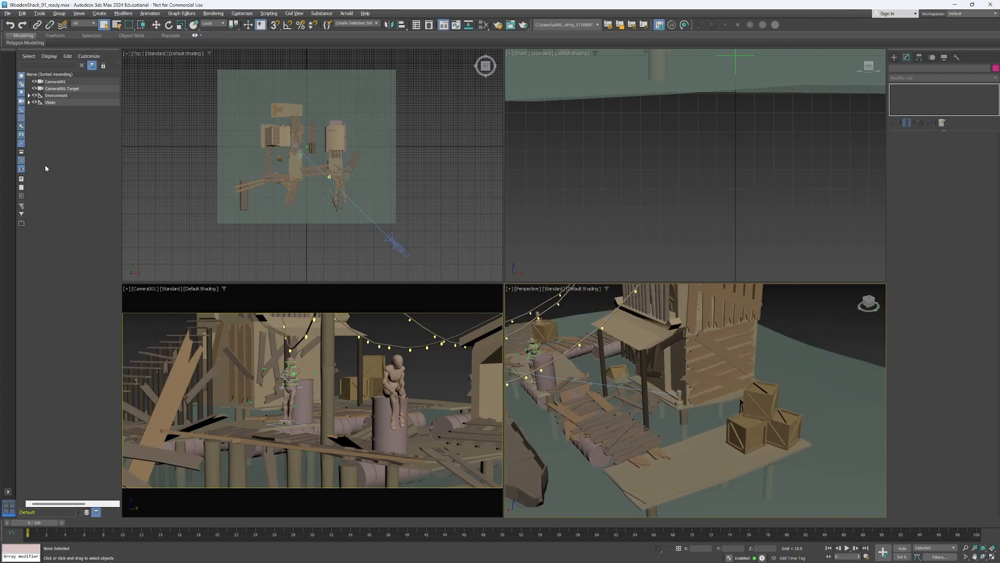
{"action": "left_click", "coordinate": [60, 88]}
{"action": "key", "text": "w"}
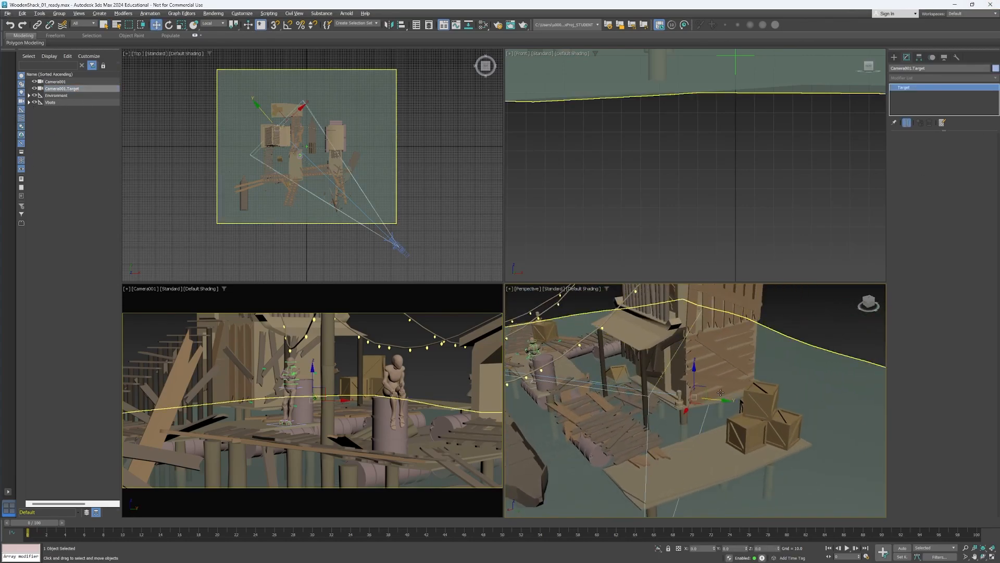
{"action": "left_click_drag", "start_coordinate": [695, 373], "coordinate": [695, 366]}
{"action": "key", "text": "q"}
- Try moving the barrel beside the standing figure and undo the move
{"action": "middle_click_drag", "start_coordinate": [609, 362], "coordinate": [719, 369], "text": "alt"}
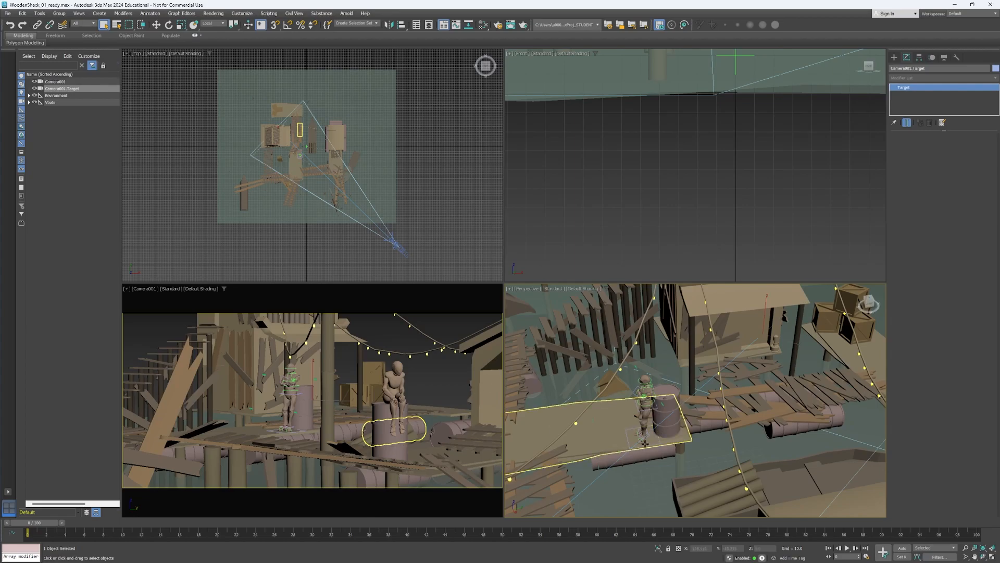
{"action": "left_click", "coordinate": [644, 445]}
{"action": "left_click", "coordinate": [675, 428], "text": "ctrl"}
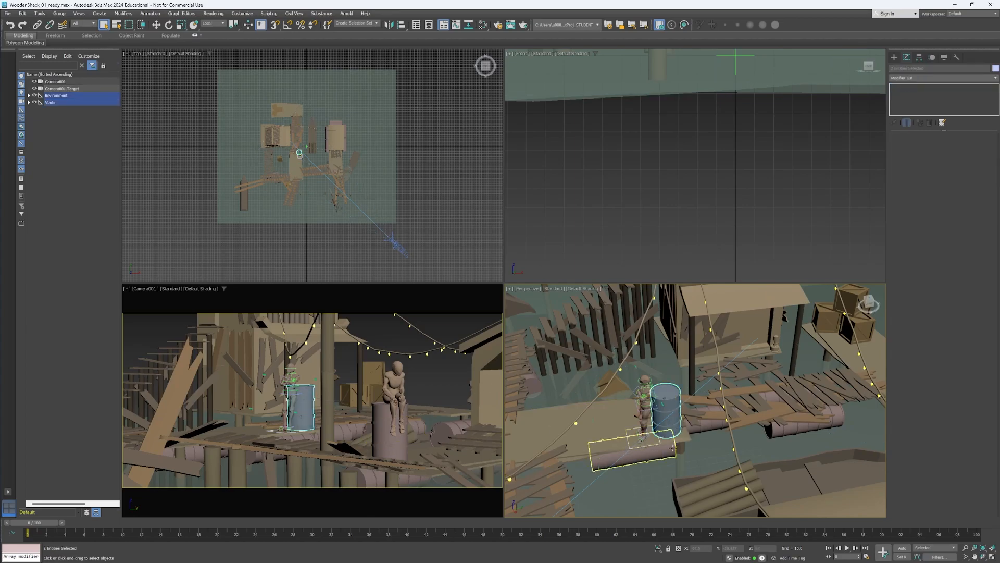
{"action": "key", "text": "w"}
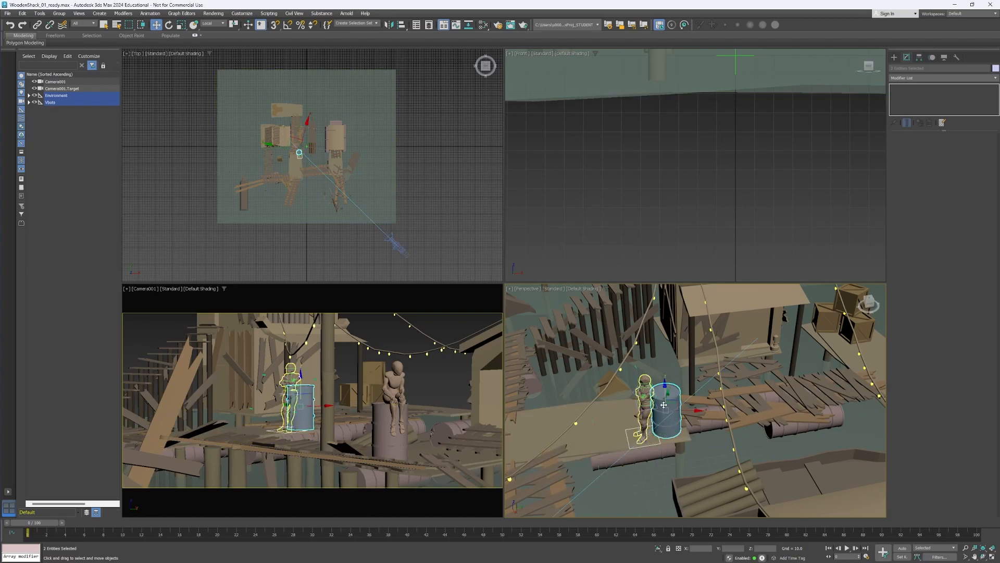
{"action": "left_click", "coordinate": [217, 24]}
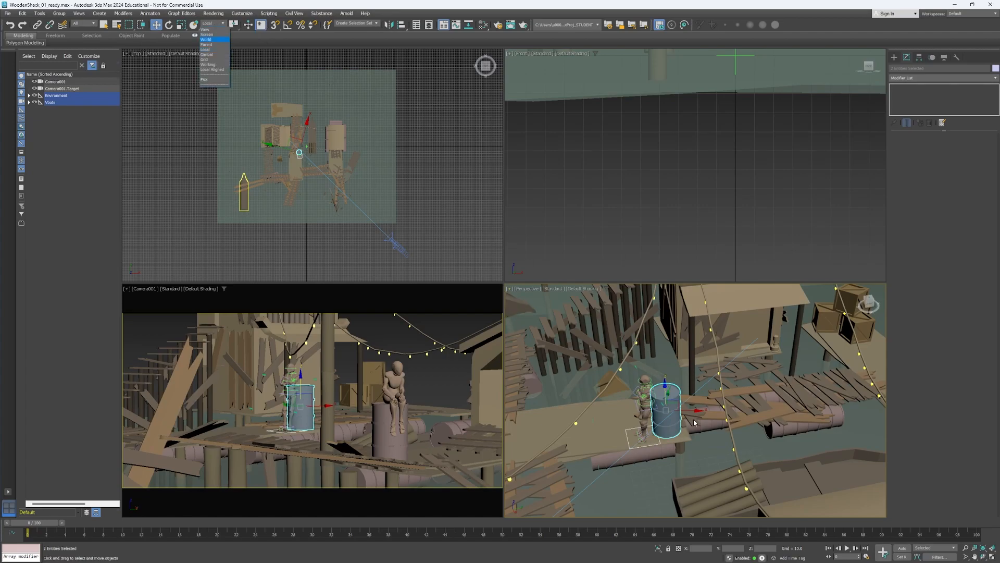
{"action": "left_click", "coordinate": [675, 423]}
{"action": "left_click", "coordinate": [652, 445]}
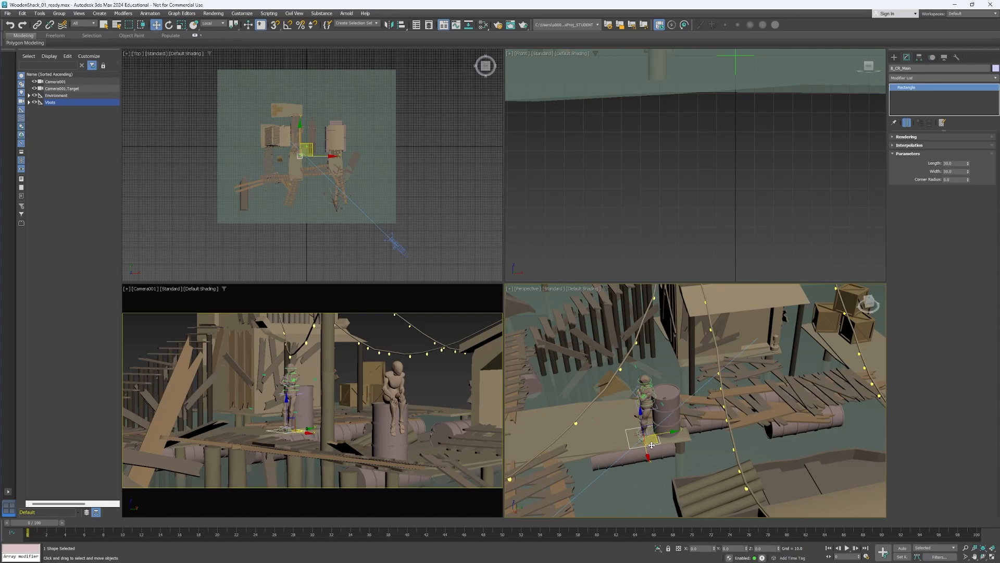
{"action": "left_click", "coordinate": [670, 410]}
{"action": "mouse_move", "coordinate": [692, 427]}
{"action": "left_mouse_down"}
{"action": "mouse_move", "coordinate": [673, 427]}
{"action": "mouse_move", "coordinate": [679, 415]}
{"action": "mouse_move", "coordinate": [701, 416]}
{"action": "left_mouse_up"}
{"action": "key", "text": "ctrl+z"}
- Add the standing figure's base control to the barrel selection and move both along the platform, away from the central post, in World coordinates
{"action": "left_click", "coordinate": [644, 445], "text": "ctrl"}
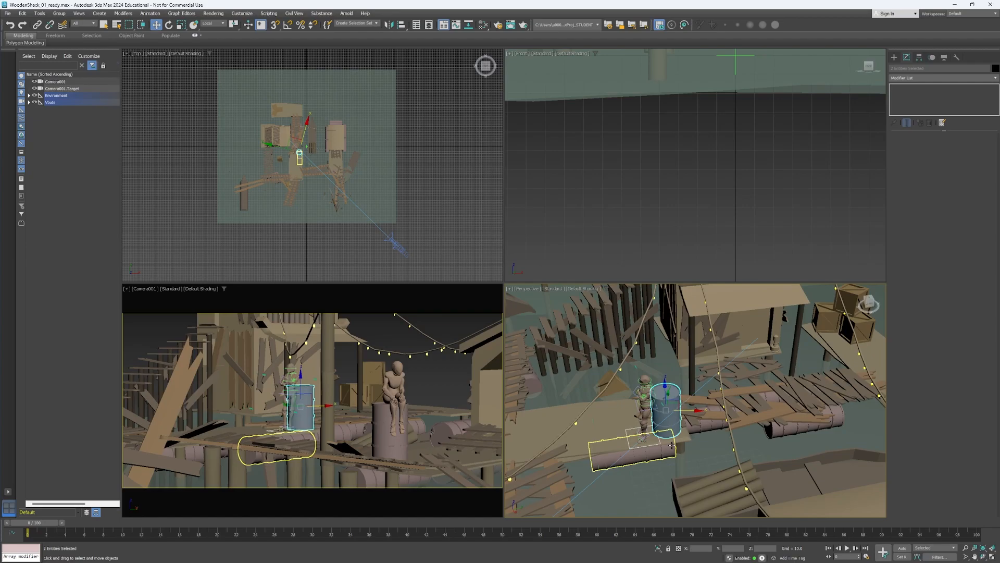
{"action": "left_click", "coordinate": [218, 25]}
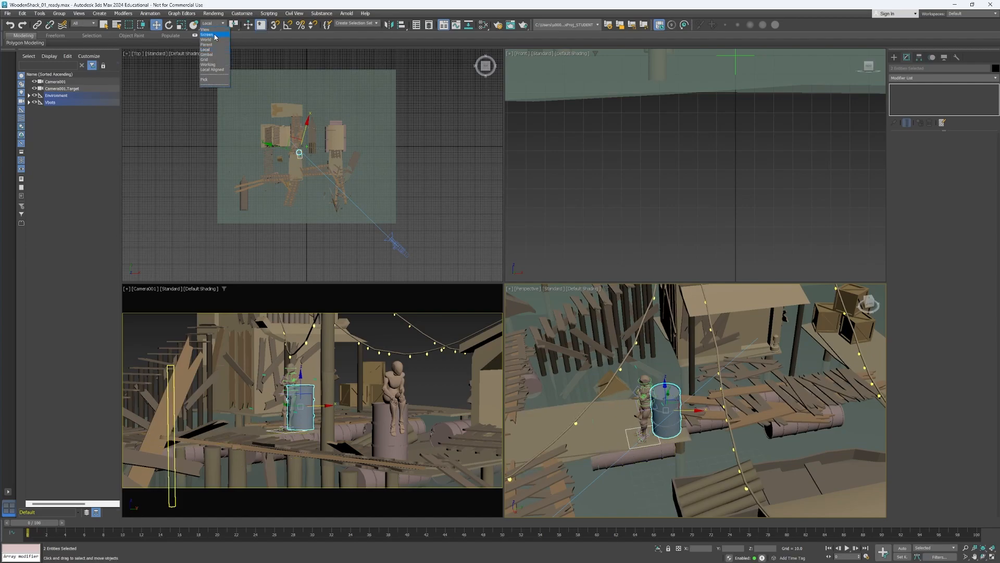
{"action": "left_click", "coordinate": [209, 39]}
{"action": "left_click_drag", "start_coordinate": [678, 419], "coordinate": [628, 427]}
{"action": "left_click", "coordinate": [452, 384]}
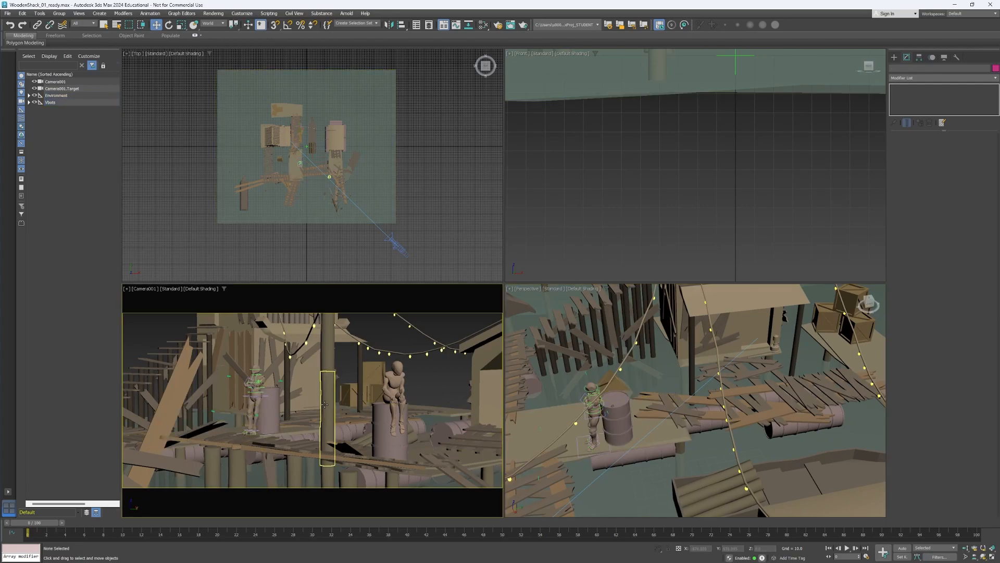
- Select both segments of the central post, hide them in the scene list to compare the composition, and show them again
{"action": "left_click", "coordinate": [326, 375]}
{"action": "left_click", "coordinate": [330, 355], "text": "ctrl"}
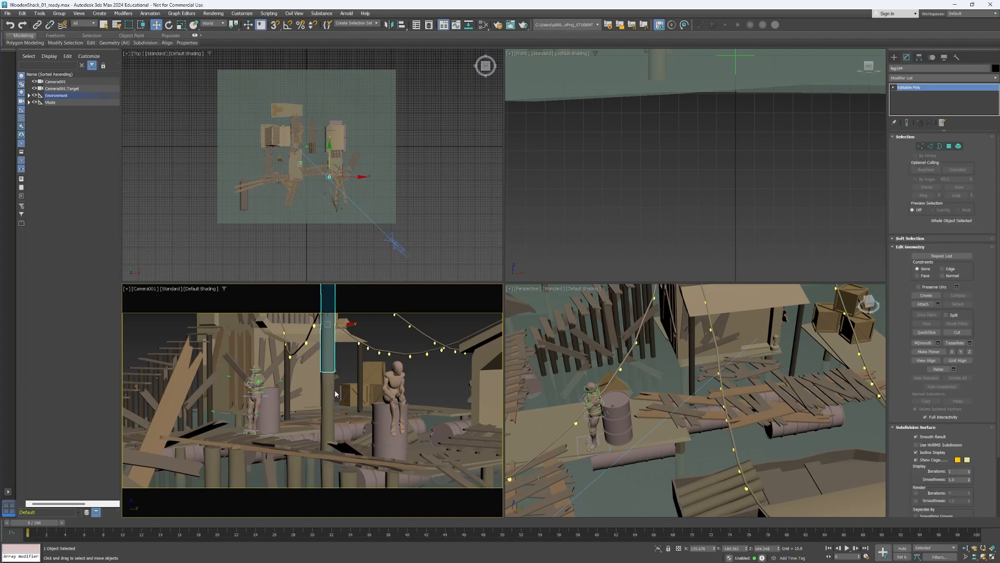
{"action": "left_click", "coordinate": [29, 96]}
{"action": "left_click_drag", "start_coordinate": [110, 129], "coordinate": [100, 231]}
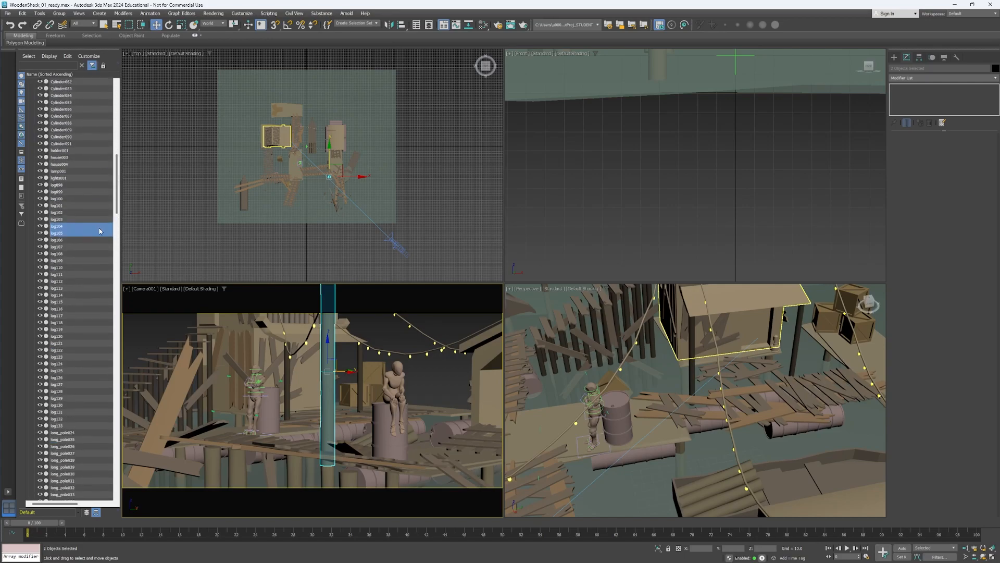
{"action": "left_click", "coordinate": [40, 227]}
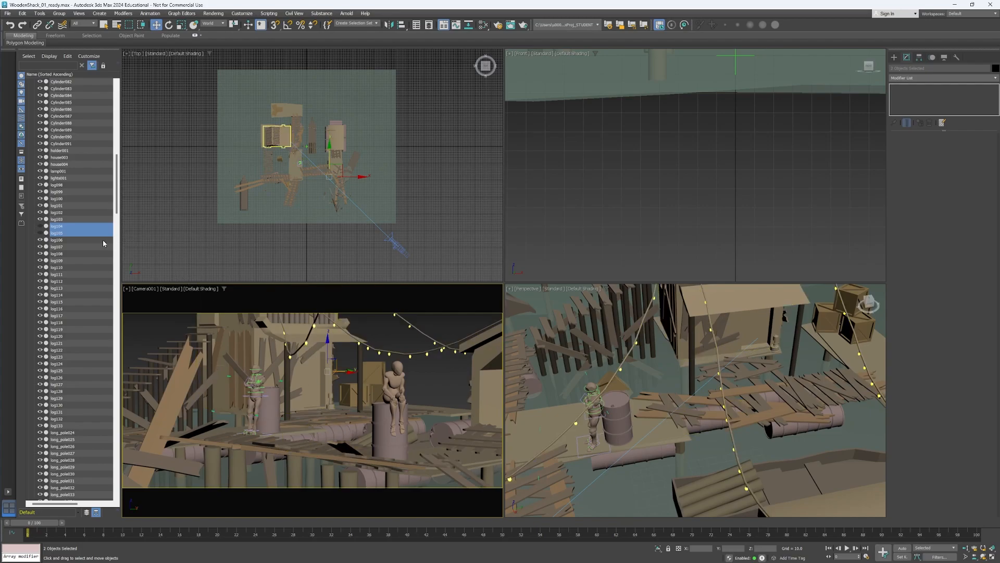
{"action": "left_click", "coordinate": [39, 229]}
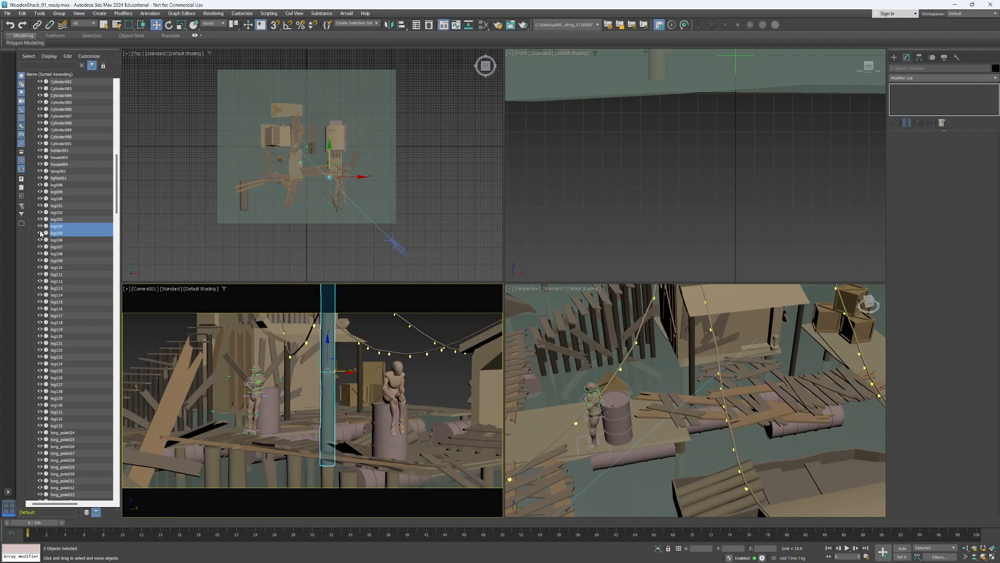
{"action": "left_click", "coordinate": [388, 340]}
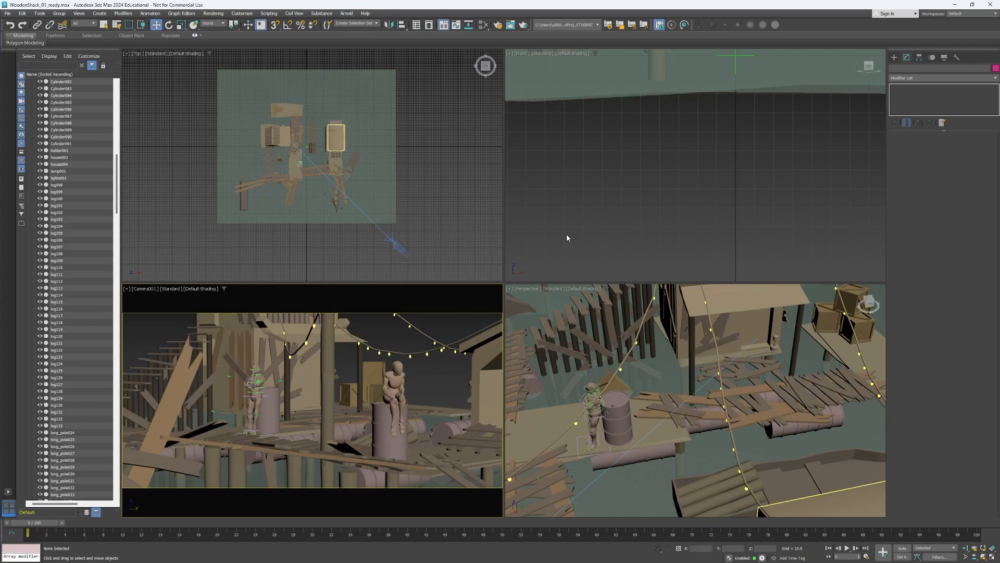
- Zoom the front view out to the shacks and open the Render Setup window
{"action": "scroll", "coordinate": [646, 206], "scroll_direction": "down", "scroll_amount": 5}
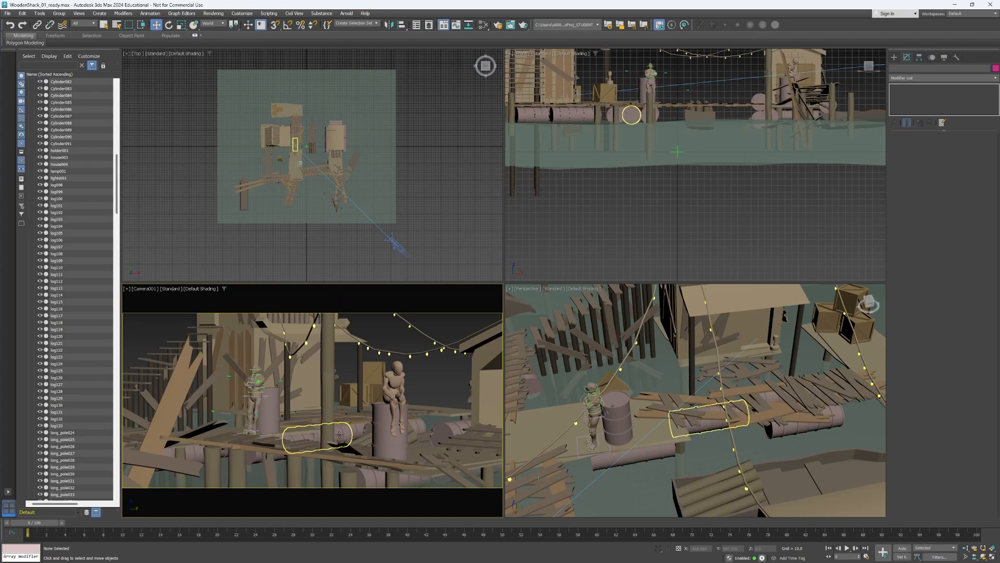
{"action": "left_click", "coordinate": [498, 25]}
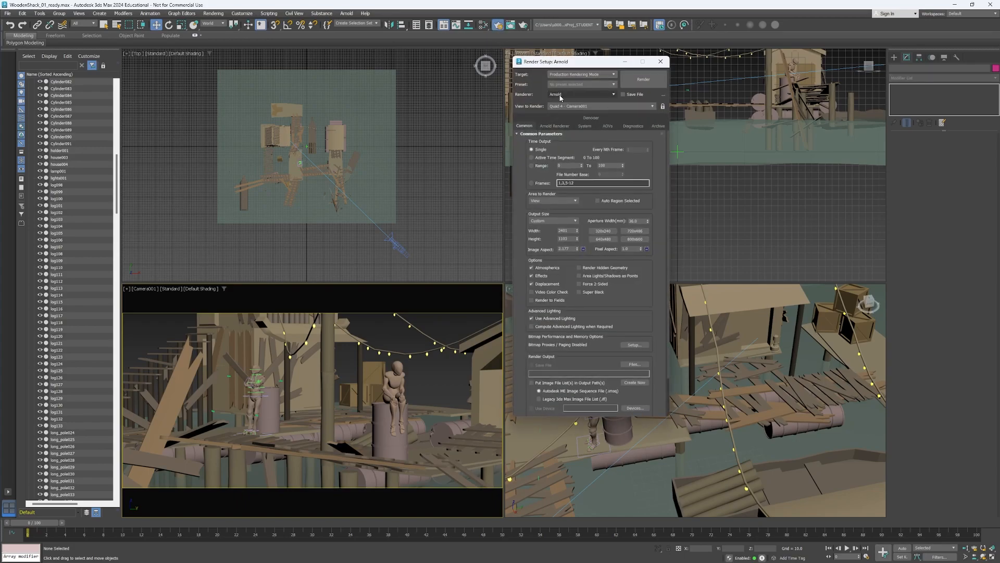
{"action": "left_click_drag", "start_coordinate": [573, 61], "coordinate": [718, 95]}
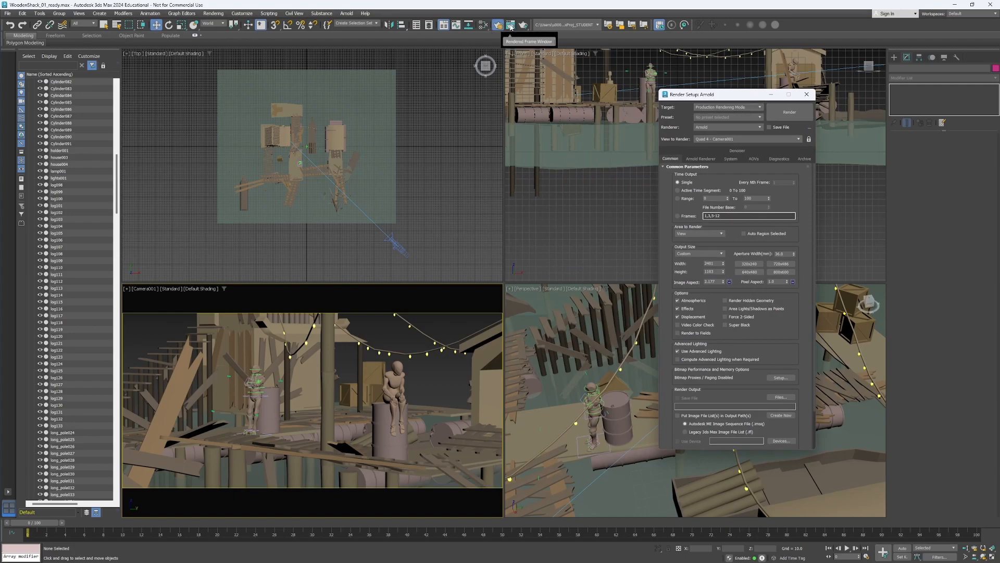
- Open the rendered frame window and render the Camera001 view with Arnold
{"action": "left_click", "coordinate": [511, 26]}
{"action": "left_click_drag", "start_coordinate": [384, 60], "coordinate": [498, 119]}
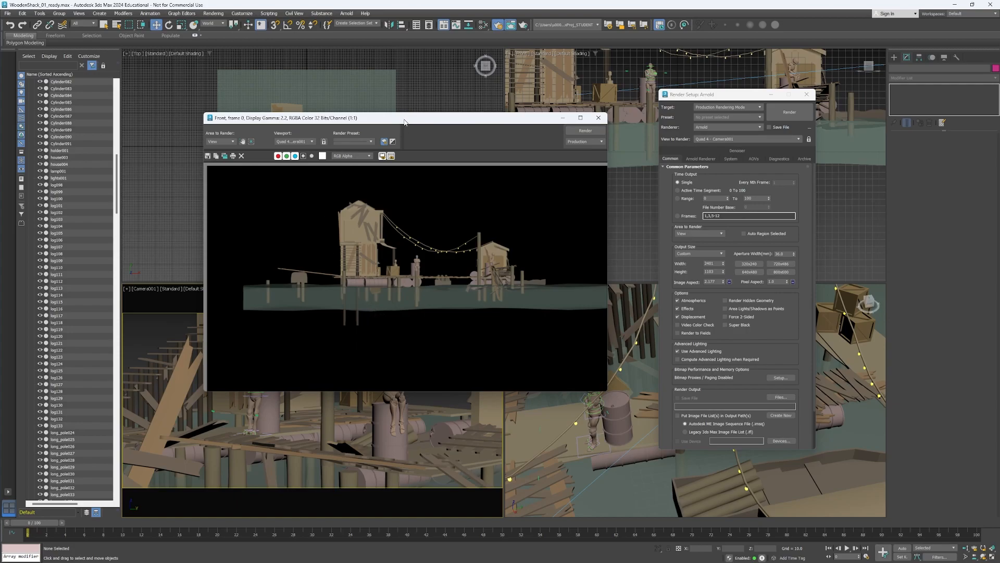
{"action": "left_click_drag", "start_coordinate": [408, 113], "coordinate": [411, 151]}
{"action": "left_click_drag", "start_coordinate": [526, 156], "coordinate": [553, 147]}
{"action": "left_click", "coordinate": [608, 161]}
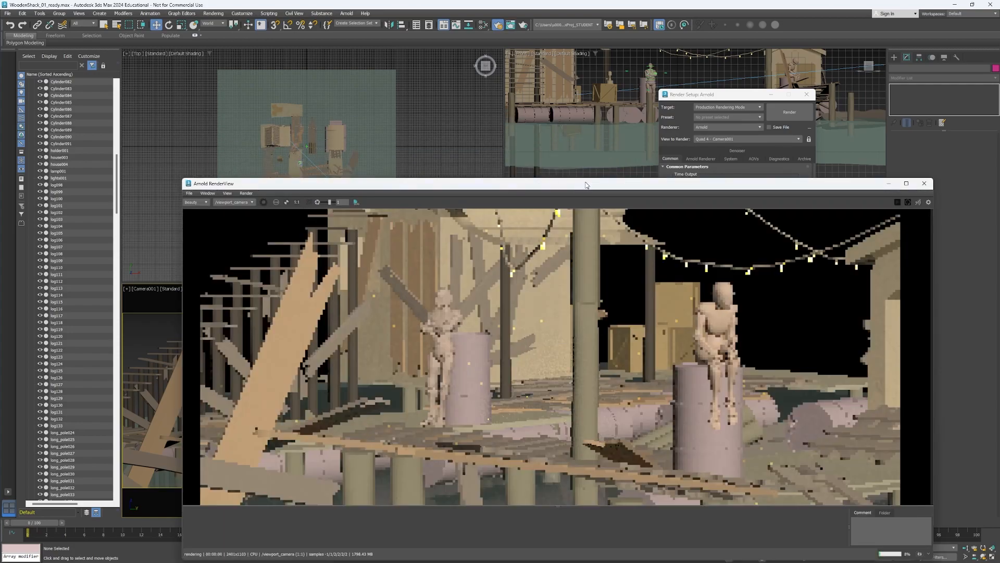
{"action": "left_click_drag", "start_coordinate": [587, 184], "coordinate": [522, 98]}
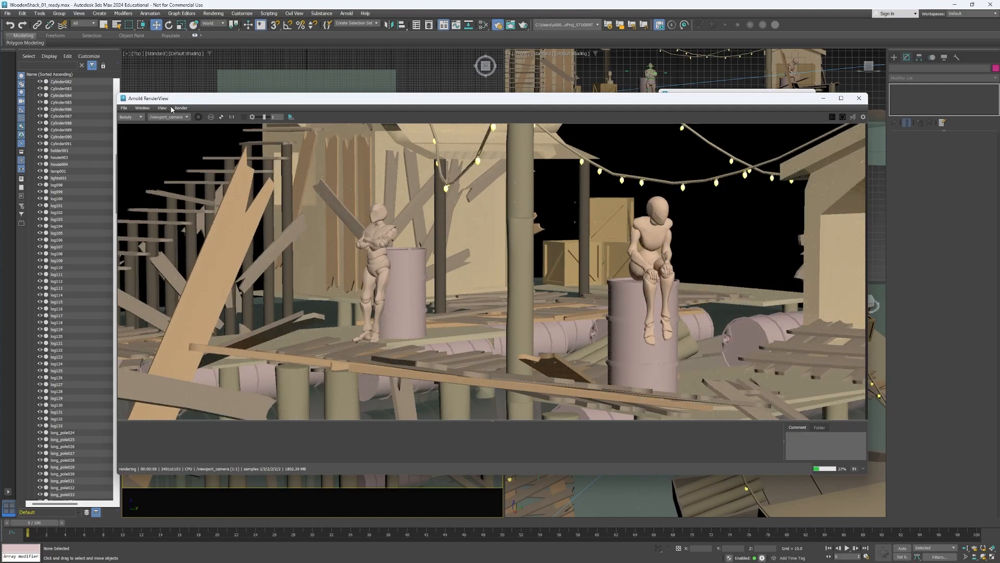
- Close the Arnold render window and reopen Arnold RenderView
{"action": "left_click", "coordinate": [859, 98]}
{"action": "left_click", "coordinate": [347, 14]}
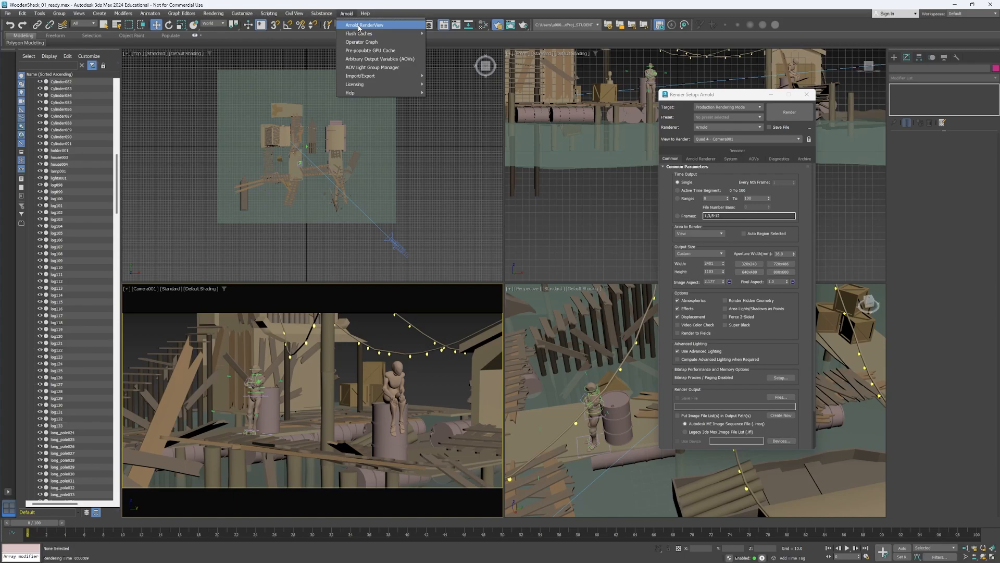
{"action": "left_click", "coordinate": [359, 26]}
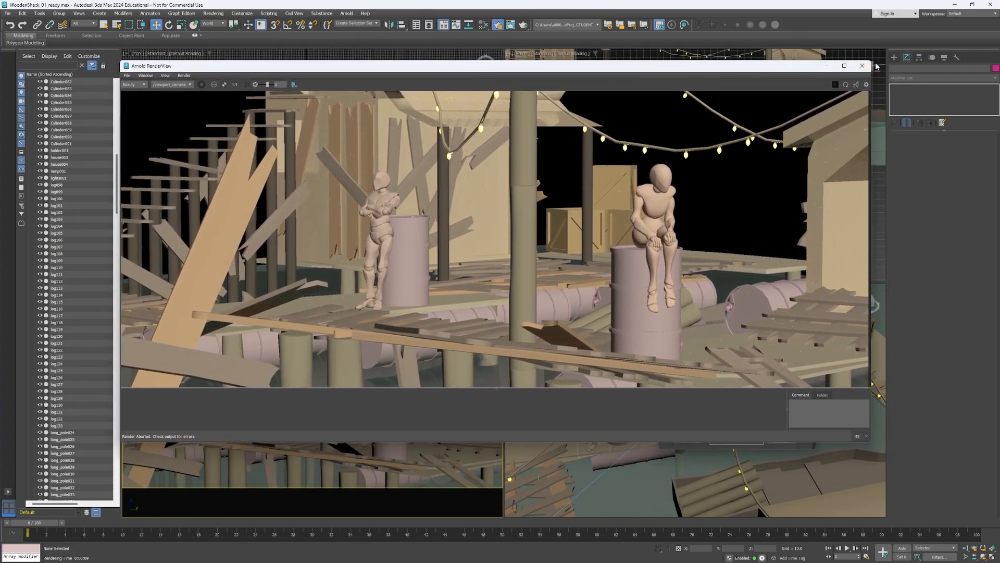
- Check the Camera001 image in the rendered frame window, close that window, and return to Arnold RenderView
{"action": "left_click", "coordinate": [862, 65]}
{"action": "left_click", "coordinate": [509, 25]}
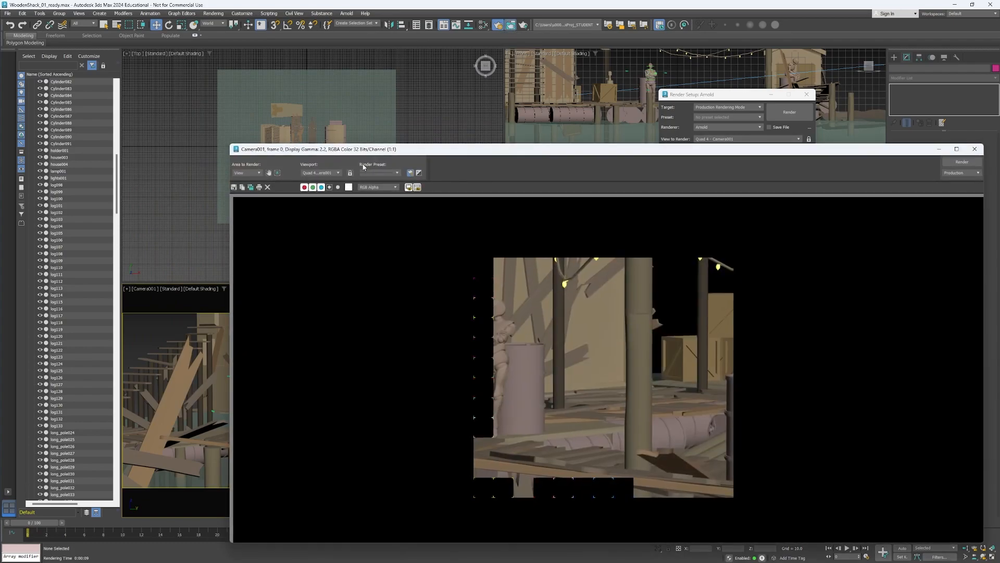
{"action": "left_click_drag", "start_coordinate": [394, 151], "coordinate": [283, 98]}
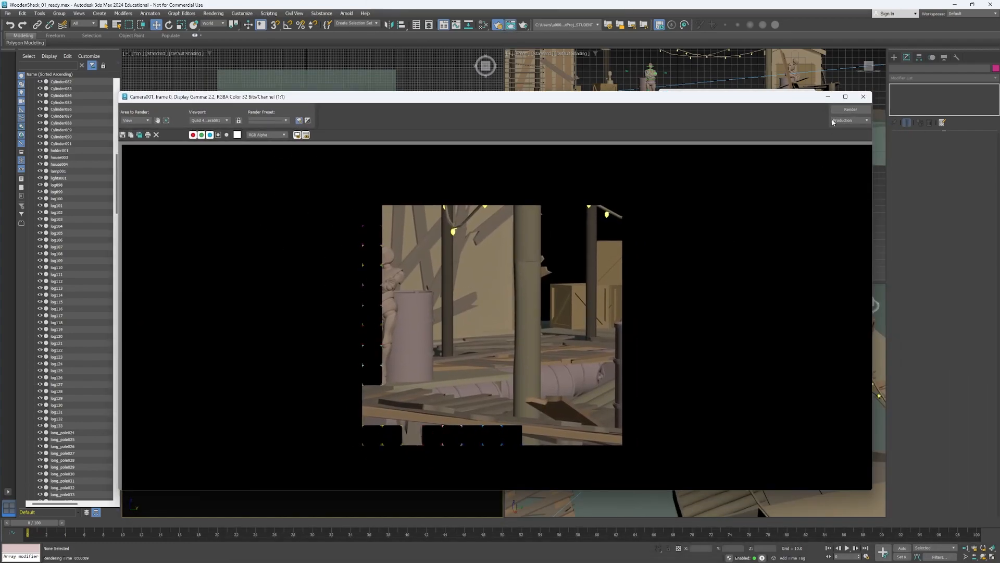
{"action": "left_click", "coordinate": [863, 97]}
{"action": "left_click", "coordinate": [346, 13]}
{"action": "left_click", "coordinate": [361, 35]}
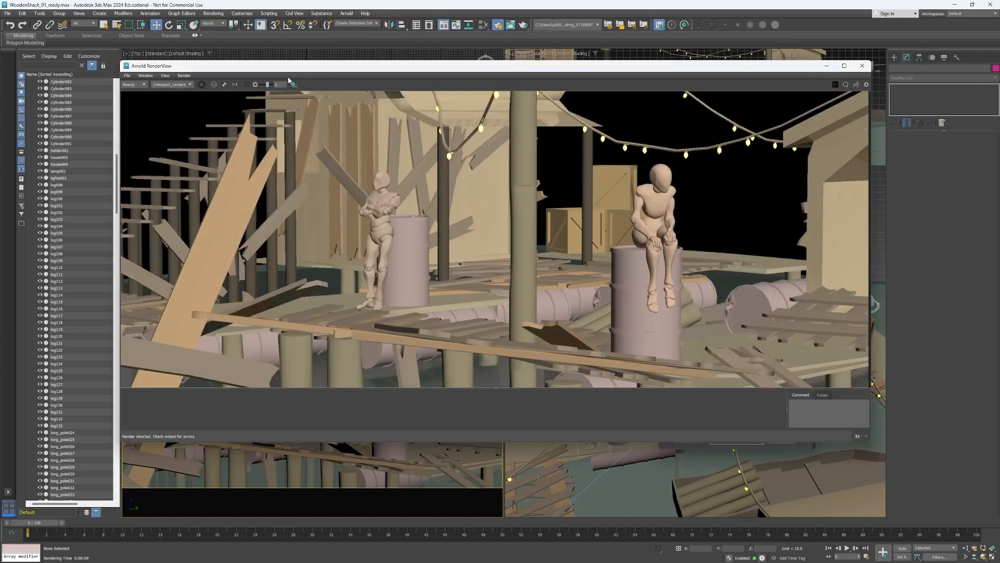
{"action": "mouse_move", "coordinate": [450, 69]}
{"action": "left_mouse_down"}
{"action": "mouse_move", "coordinate": [425, 69]}
{"action": "mouse_move", "coordinate": [436, 80]}
{"action": "left_mouse_up"}
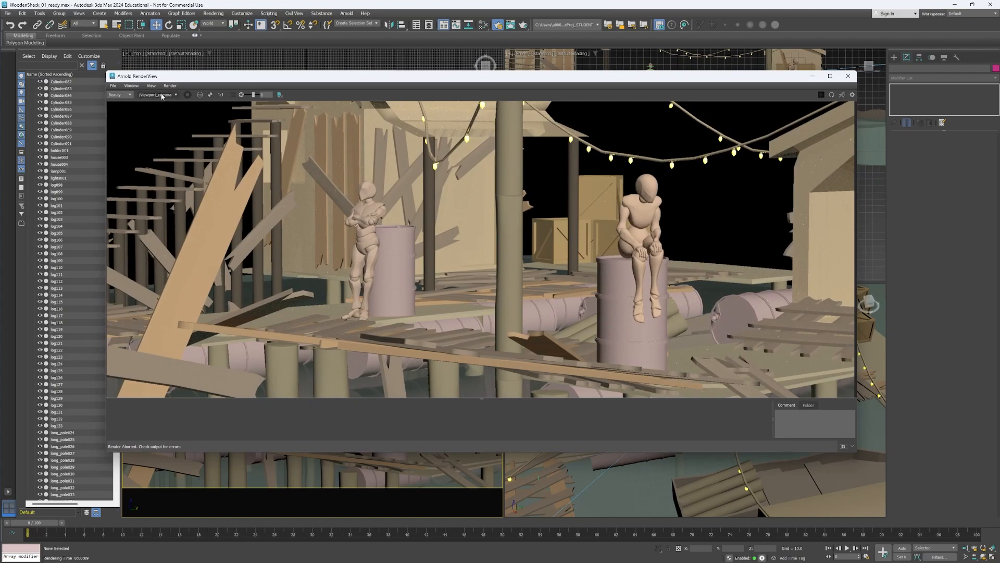
- Switch Arnold RenderView to Camera001, start a render of the shot, and stop it partway
{"action": "left_click", "coordinate": [162, 96]}
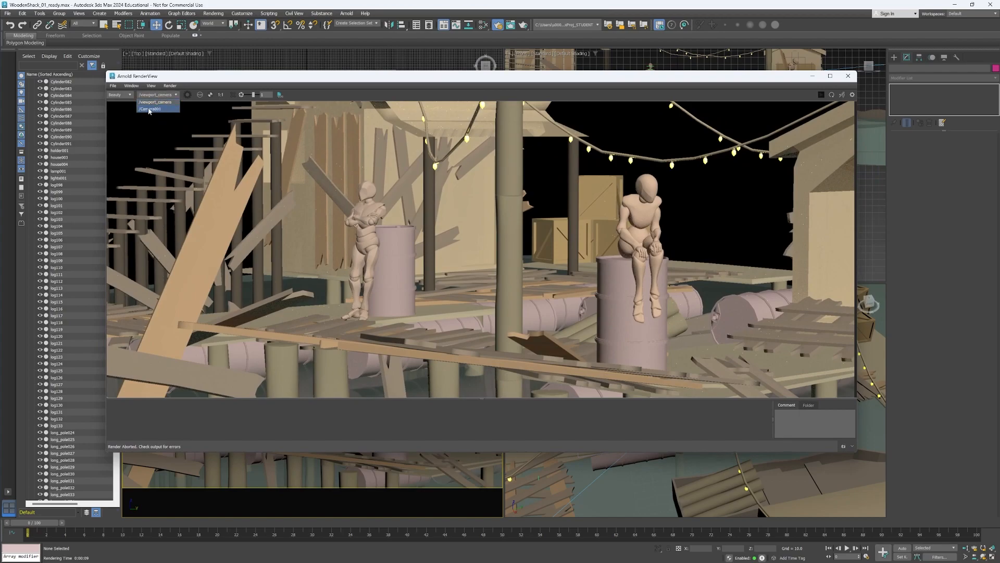
{"action": "left_click", "coordinate": [152, 110]}
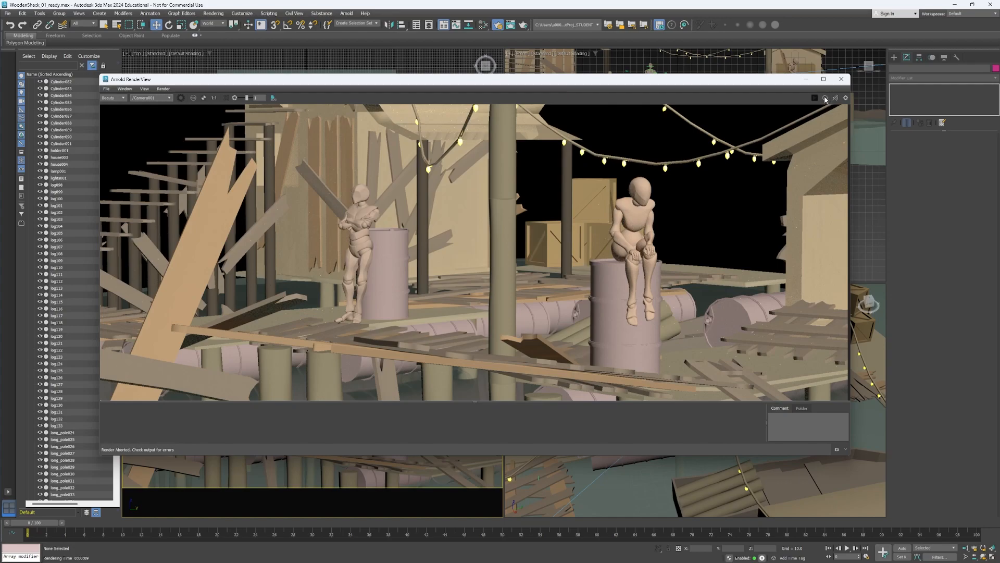
{"action": "left_click", "coordinate": [826, 99]}
{"action": "left_click_drag", "start_coordinate": [752, 355], "coordinate": [873, 250]}
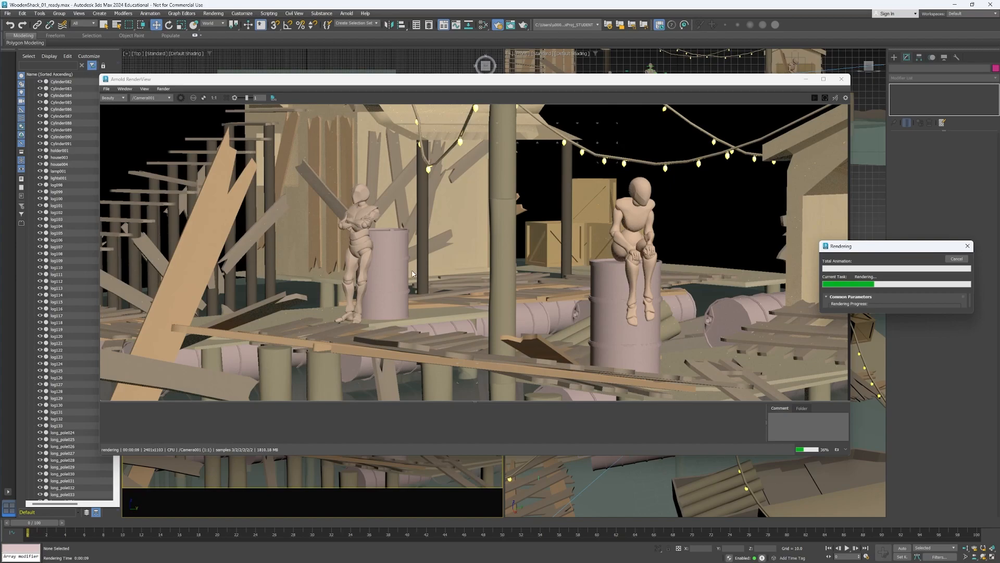
{"action": "left_click_drag", "start_coordinate": [888, 248], "coordinate": [837, 234]}
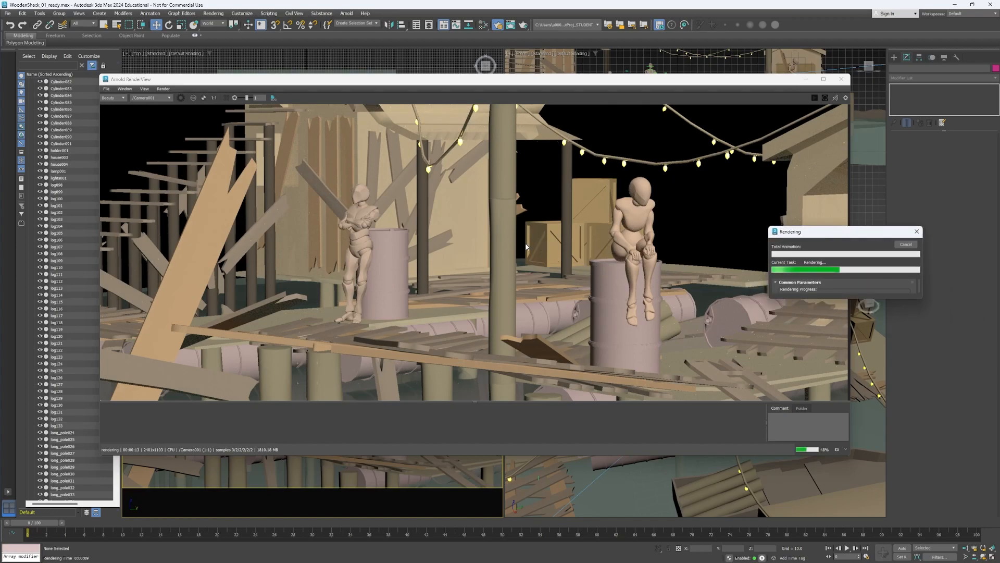
{"action": "key", "text": "Escape"}
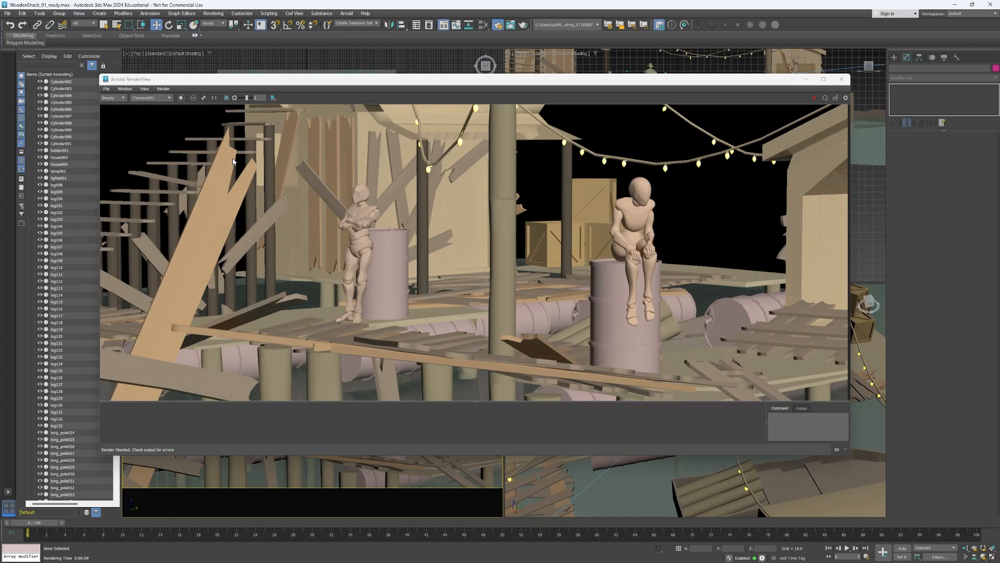
{"action": "left_click_drag", "start_coordinate": [278, 80], "coordinate": [276, 77]}
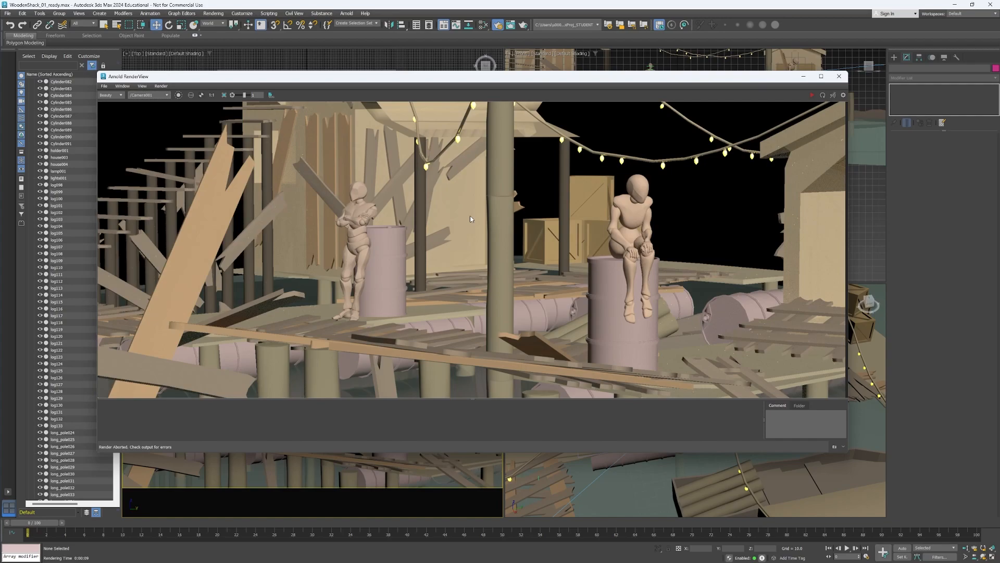
- Review the common output settings in the Render Setup window and close it
{"action": "left_click", "coordinate": [499, 25]}
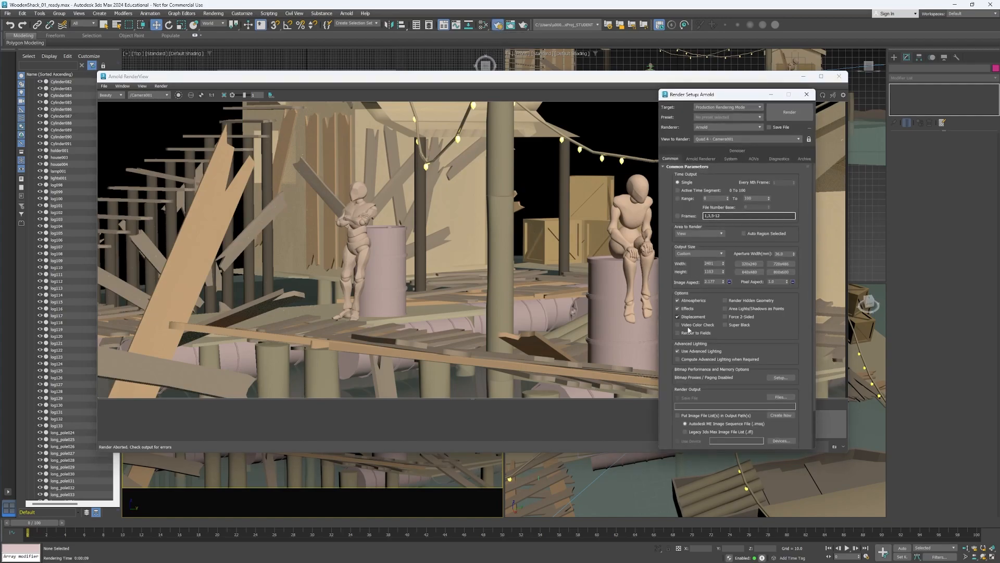
{"action": "scroll", "coordinate": [699, 391], "scroll_direction": "down", "scroll_amount": 1}
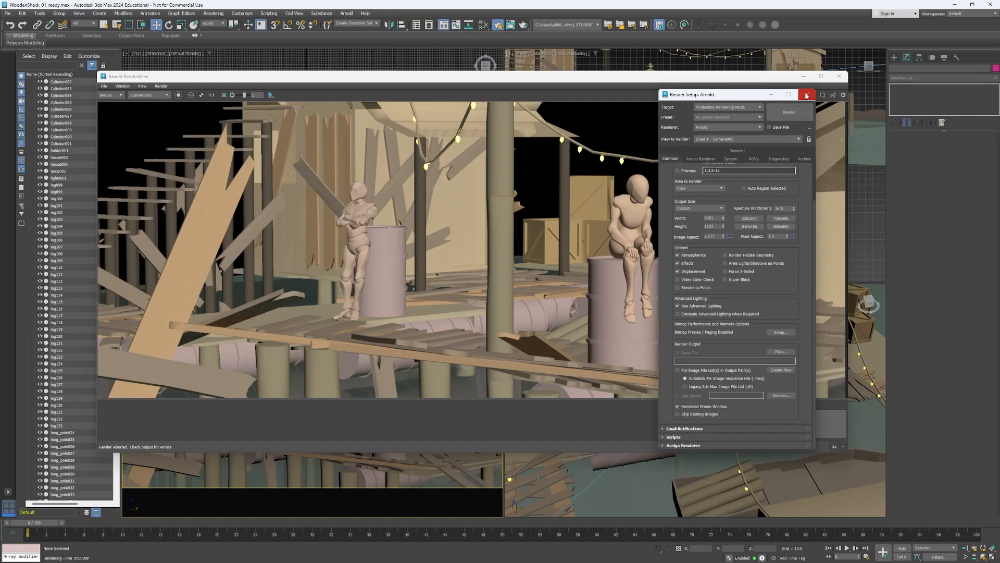
{"action": "left_click", "coordinate": [806, 94]}
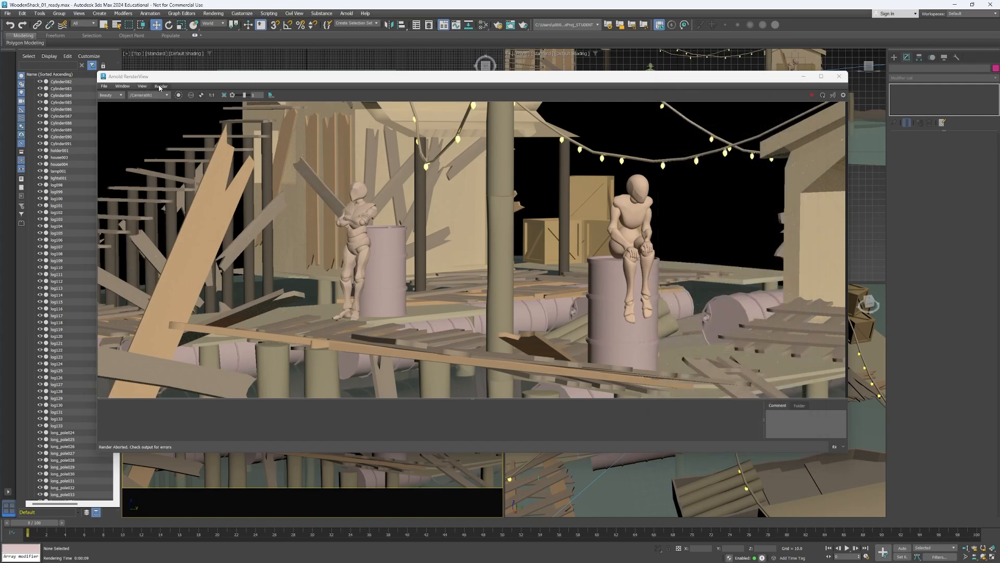
- Set the RenderView test resolution to 50%, render Camera001 in a smaller render window, and stop the render
{"action": "left_click", "coordinate": [144, 87]}
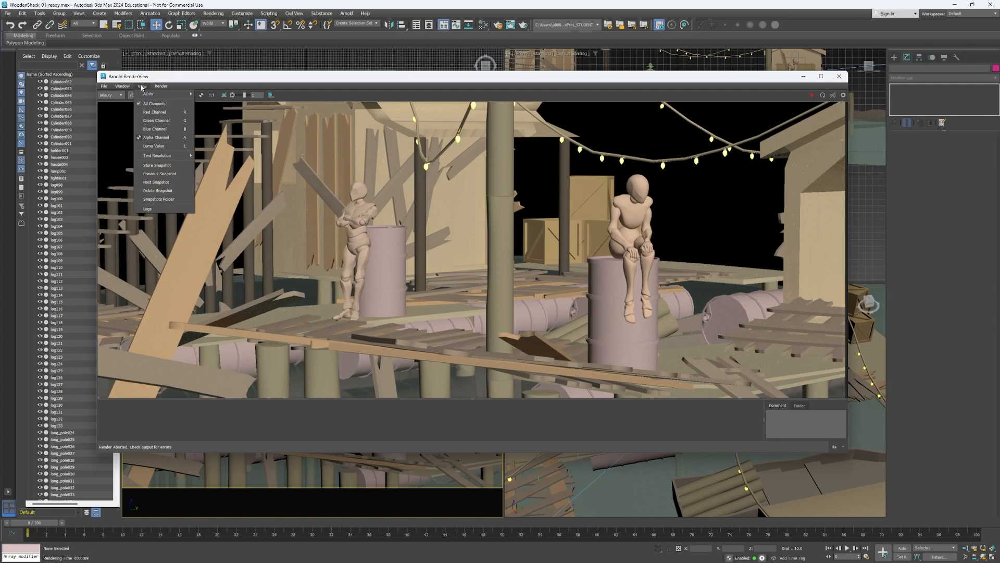
{"action": "mouse_move", "coordinate": [164, 158]}
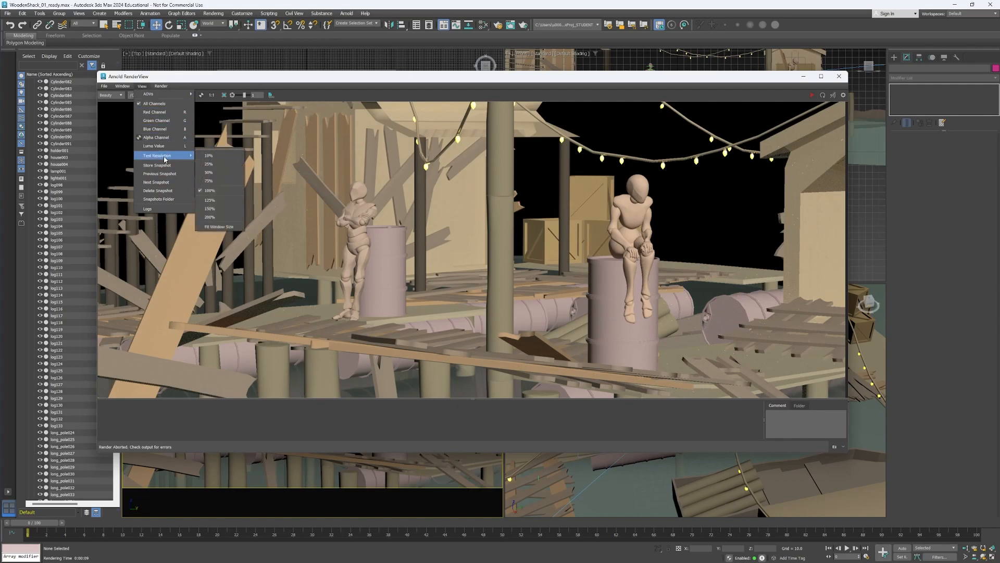
{"action": "left_click", "coordinate": [223, 175]}
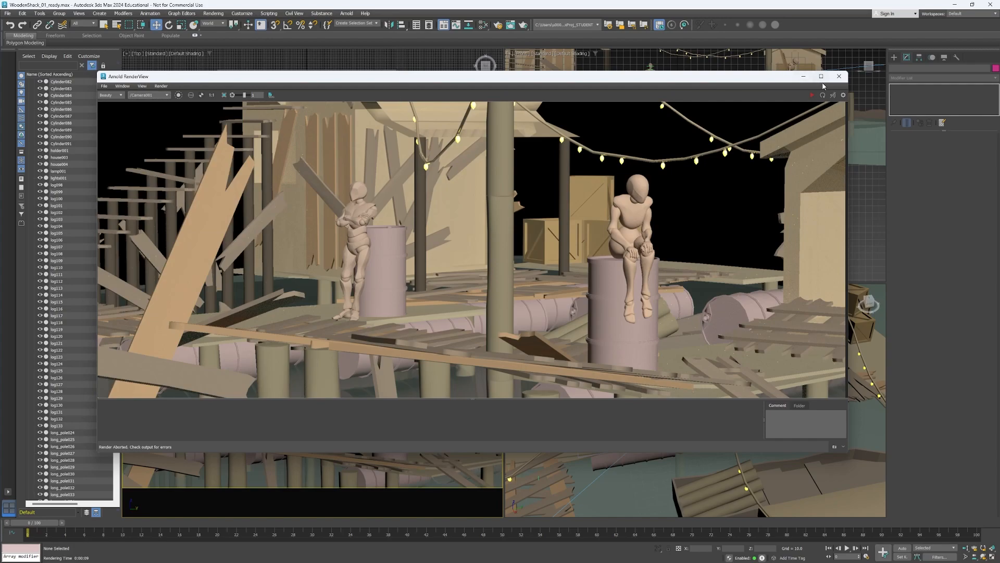
{"action": "left_click", "coordinate": [822, 96]}
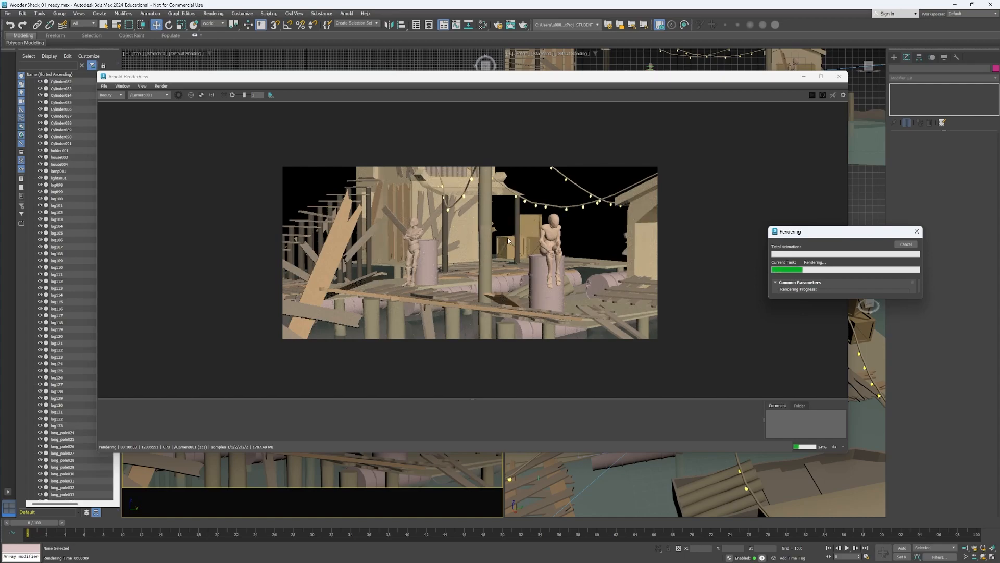
{"action": "left_click_drag", "start_coordinate": [845, 454], "coordinate": [598, 375]}
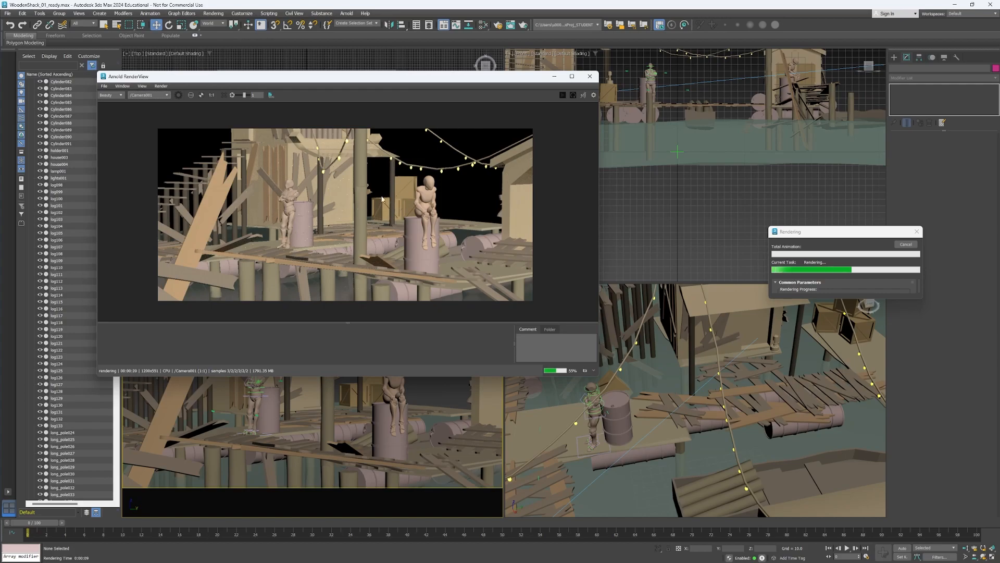
{"action": "key", "text": "Escape"}
{"action": "left_click_drag", "start_coordinate": [319, 81], "coordinate": [482, 134]}
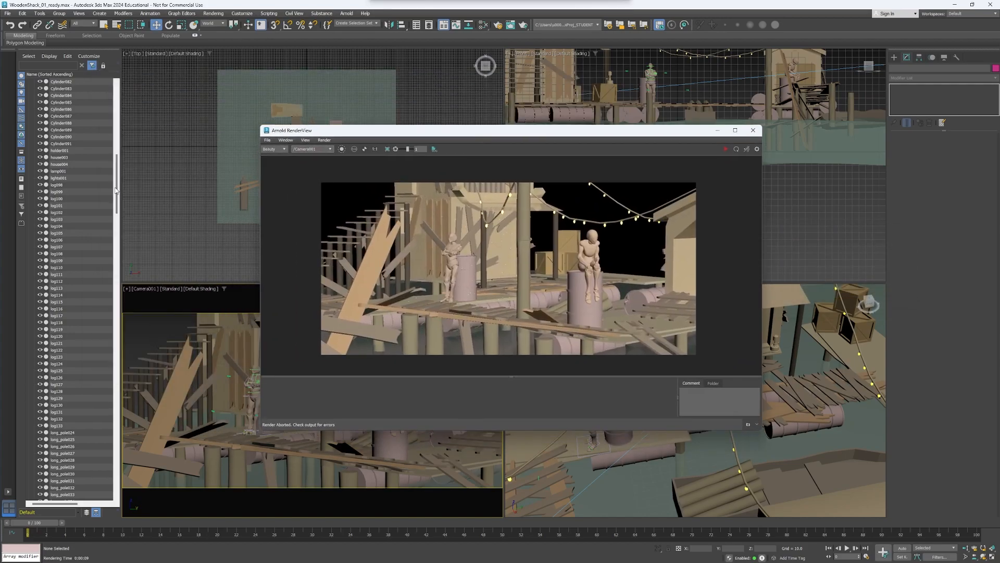
- Collapse the Environment group in the scene list and move the render window off the list
{"action": "scroll", "coordinate": [71, 181], "scroll_direction": "up", "scroll_amount": 18}
{"action": "scroll", "coordinate": [67, 154], "scroll_direction": "up", "scroll_amount": 6}
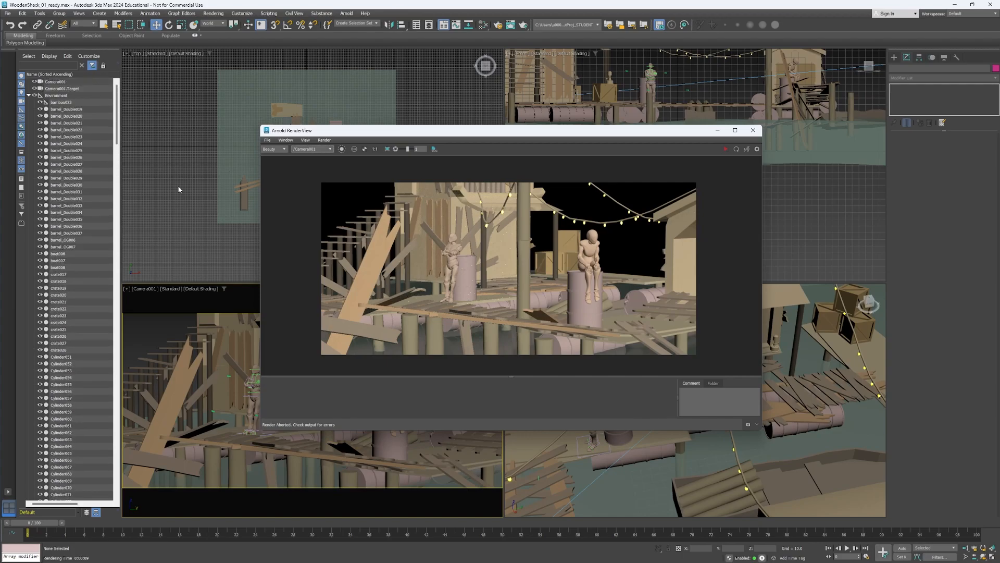
{"action": "left_click", "coordinate": [29, 95]}
{"action": "left_click_drag", "start_coordinate": [528, 142], "coordinate": [574, 225]}
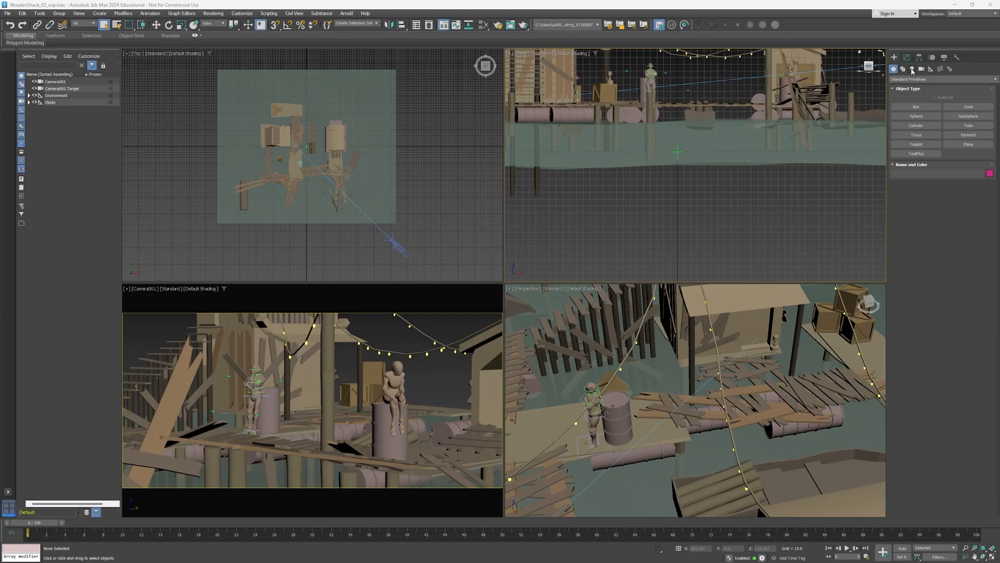
- Open the light creation options, look through the Photometric and Standard lights, and return to the Arnold category
{"action": "left_click", "coordinate": [913, 69]}
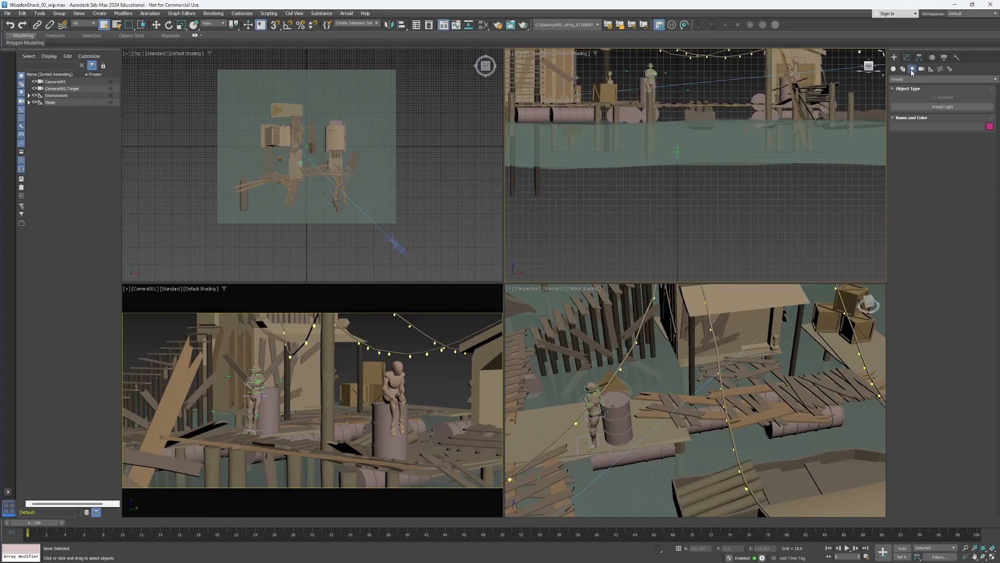
{"action": "left_click", "coordinate": [911, 78]}
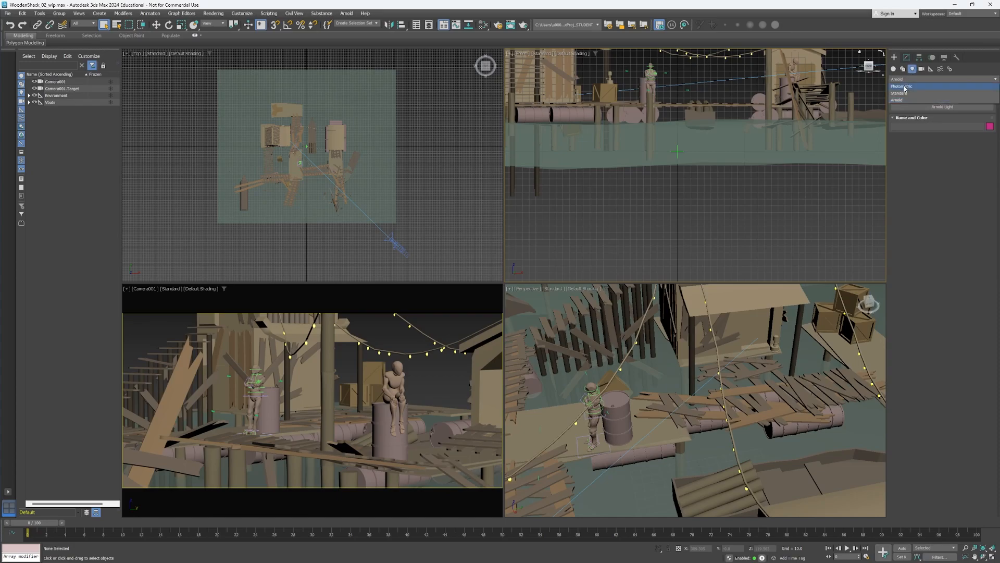
{"action": "left_click", "coordinate": [906, 87]}
{"action": "left_click", "coordinate": [903, 80]}
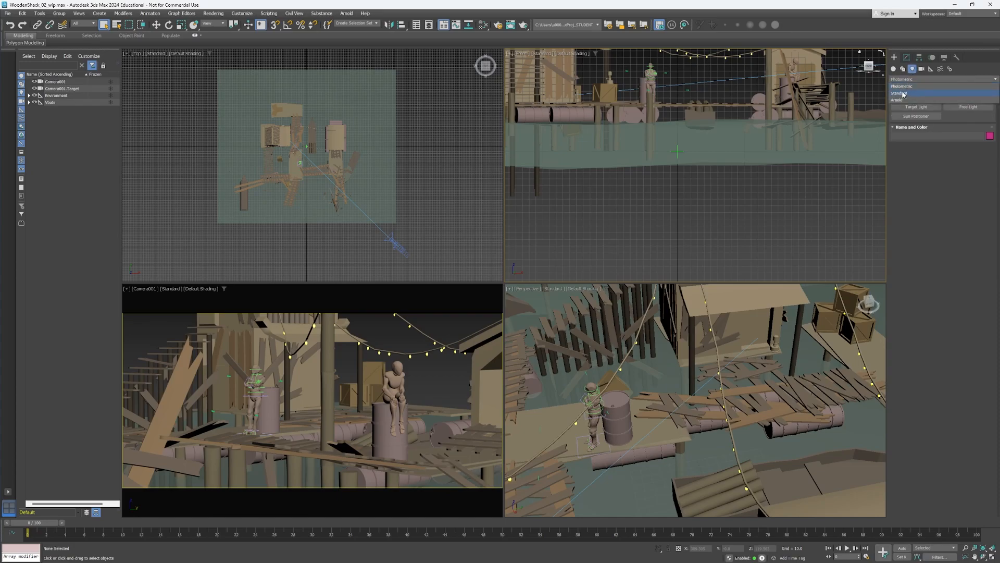
{"action": "left_click", "coordinate": [904, 92]}
{"action": "left_click", "coordinate": [905, 79]}
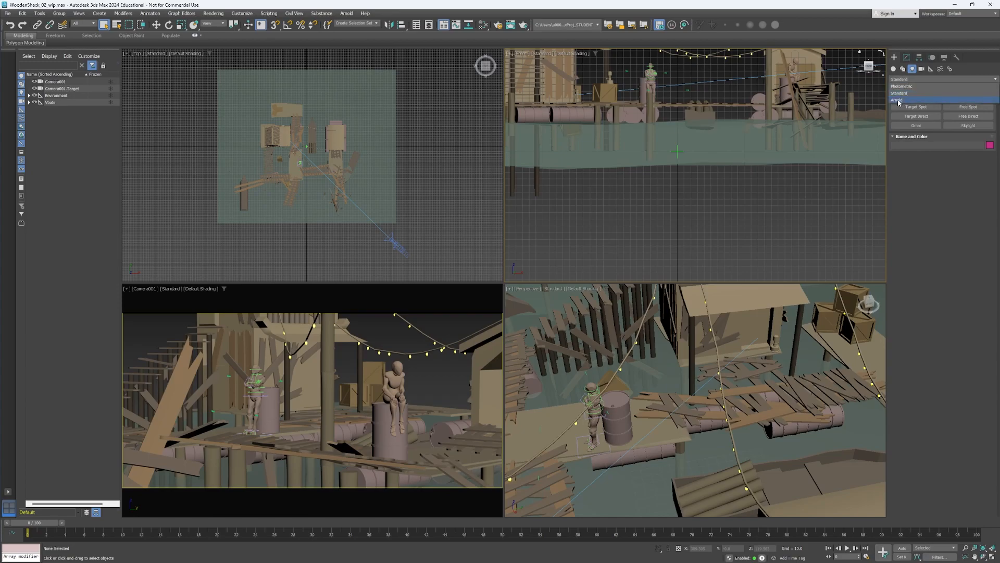
{"action": "left_click", "coordinate": [899, 100]}
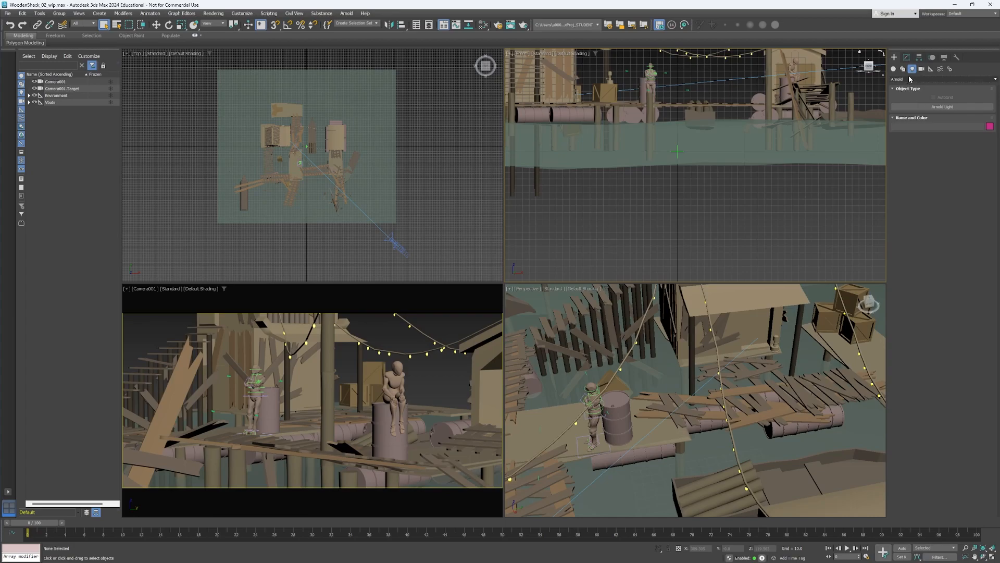
- Create a targeted Arnold spot light in the top view, placed in front of the shacks and aimed at their centre
{"action": "left_click", "coordinate": [927, 107]}
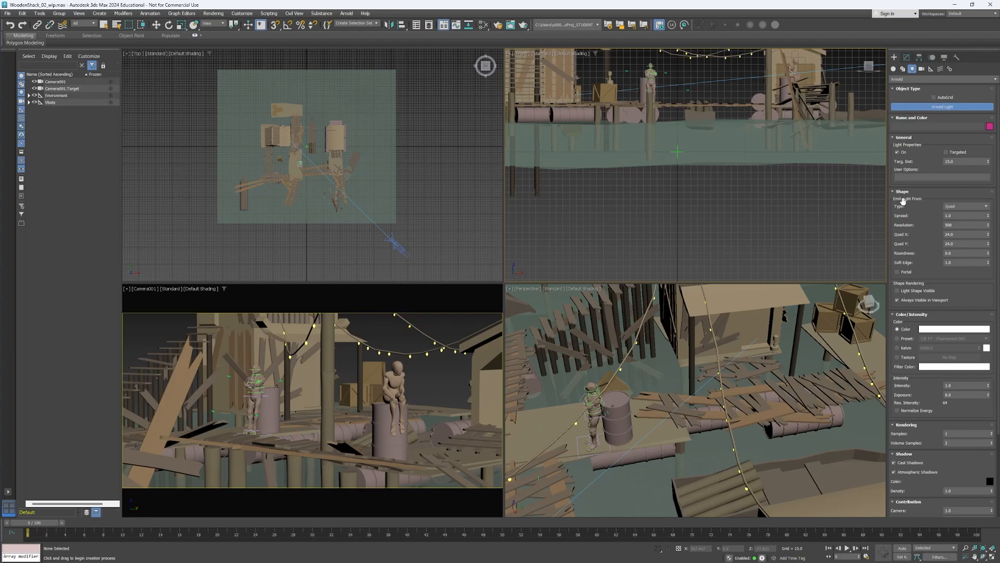
{"action": "left_click", "coordinate": [963, 207]}
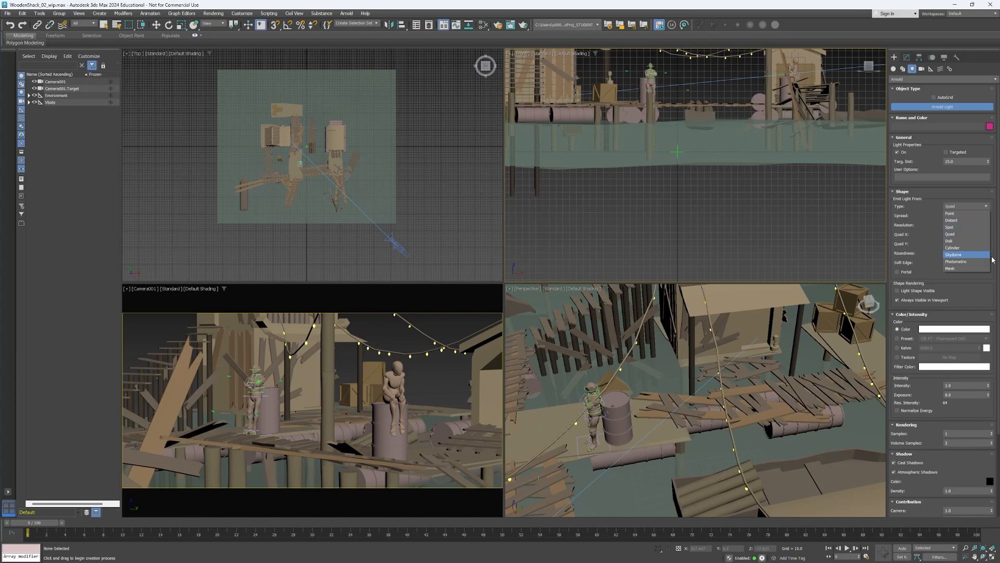
{"action": "left_click", "coordinate": [951, 228]}
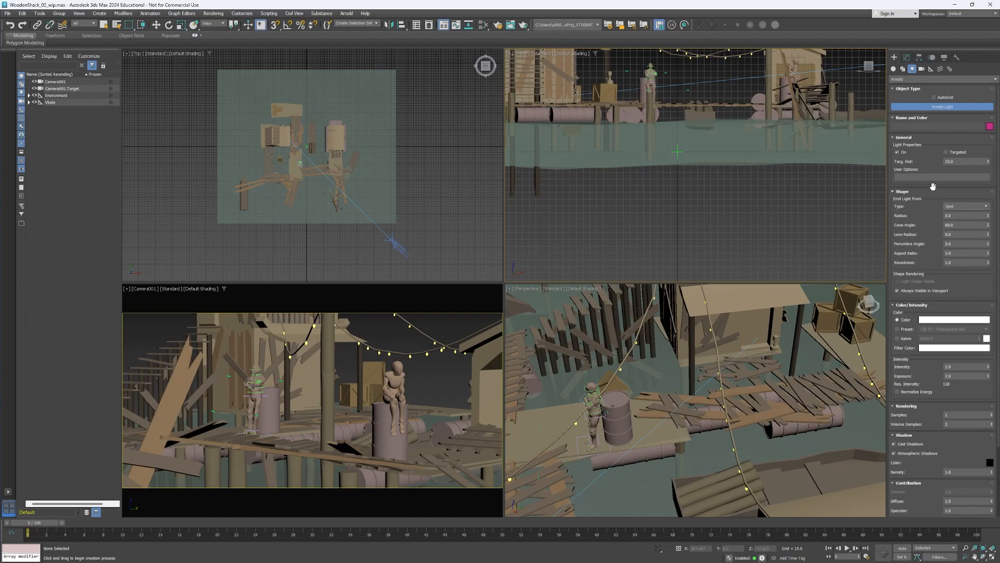
{"action": "left_click", "coordinate": [946, 152]}
{"action": "left_click_drag", "start_coordinate": [317, 261], "coordinate": [305, 137]}
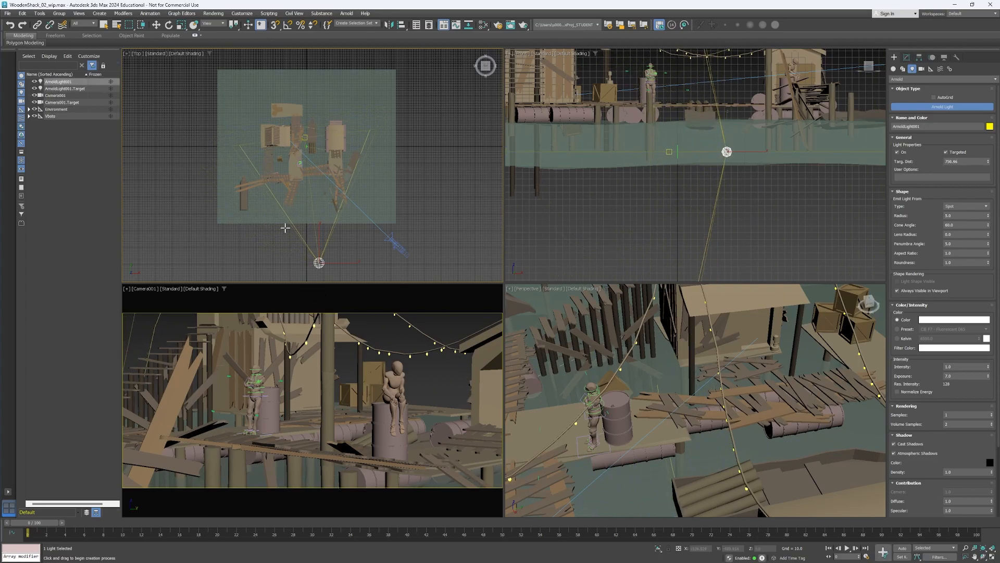
{"action": "right_click", "coordinate": [421, 194]}
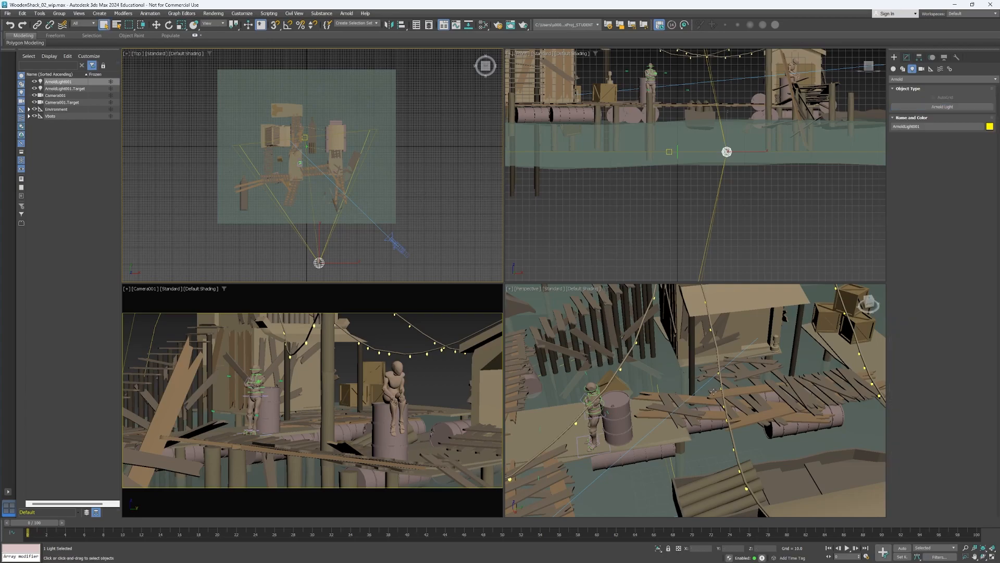
- Raise the spot light vertically in the perspective view so that it shines down on the shacks from high above
{"action": "key", "text": "z"}
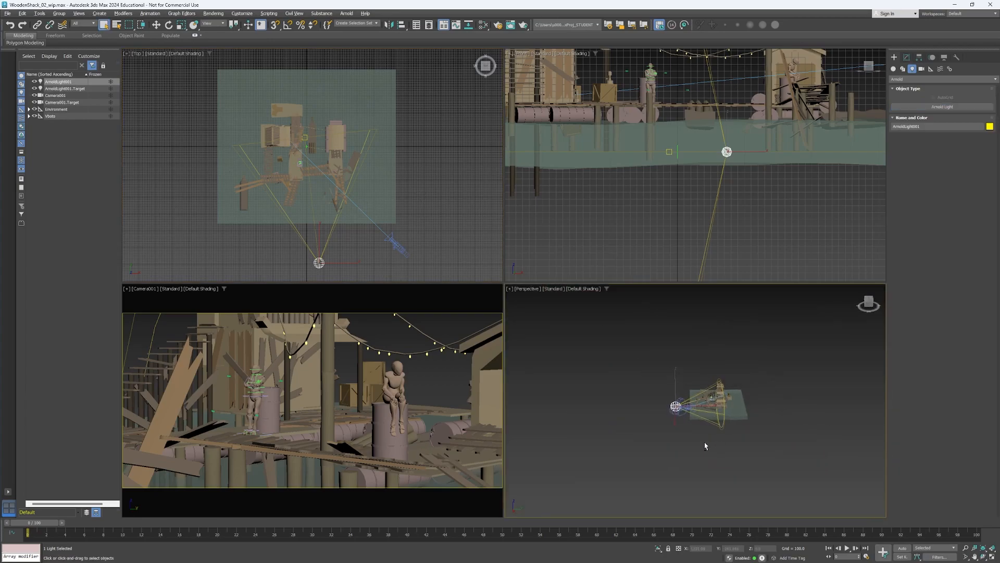
{"action": "middle_click_drag", "start_coordinate": [649, 398], "coordinate": [628, 380], "text": "alt"}
{"action": "left_click", "coordinate": [628, 381]}
{"action": "left_click", "coordinate": [666, 392]}
{"action": "key", "text": "w"}
{"action": "left_click_drag", "start_coordinate": [667, 383], "coordinate": [667, 316]}
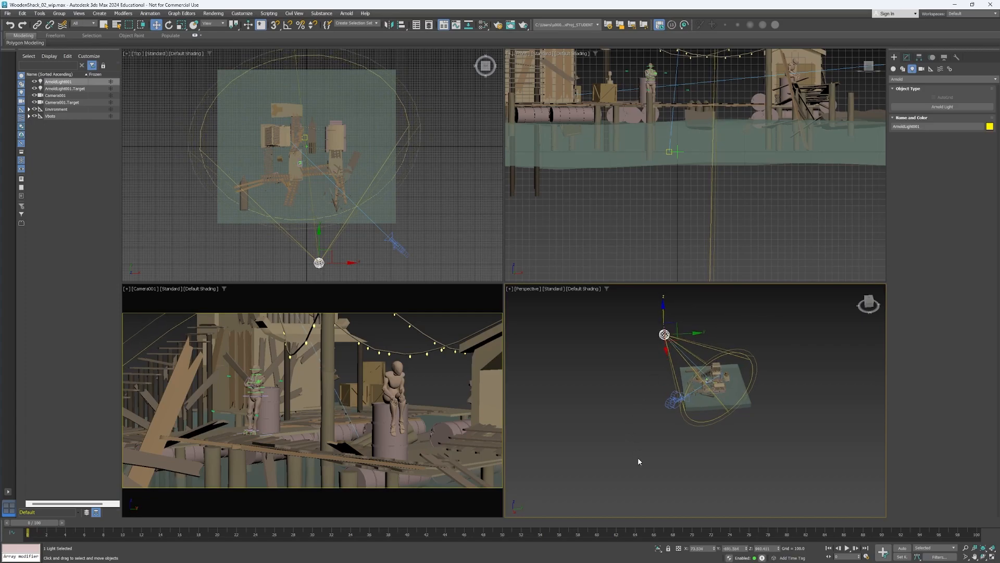
{"action": "scroll", "coordinate": [641, 406], "scroll_direction": "up", "scroll_amount": 5}
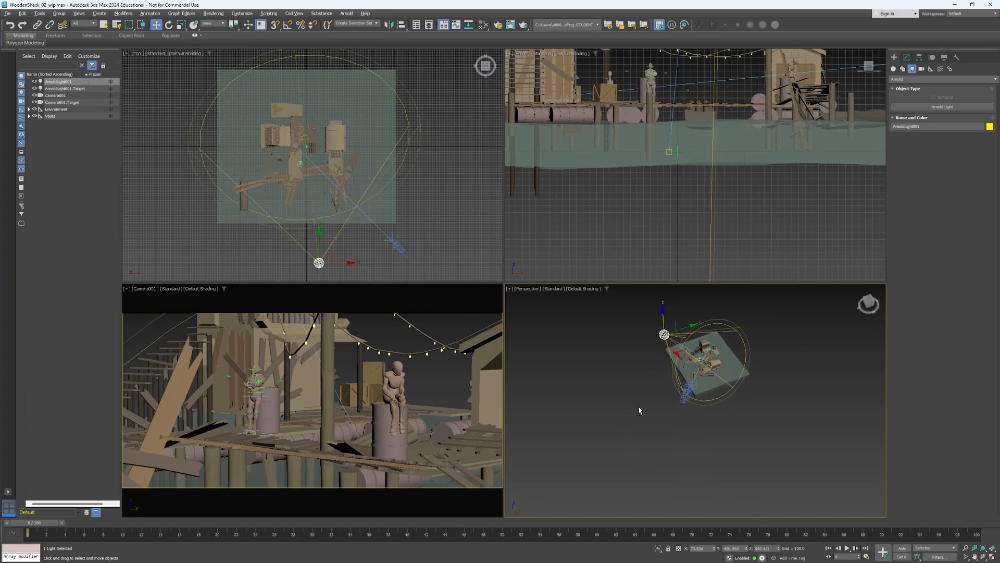
- Rename the ArnoldLight001 spot light as Key in the scene list
{"action": "left_click", "coordinate": [57, 135]}
{"action": "left_click", "coordinate": [52, 82]}
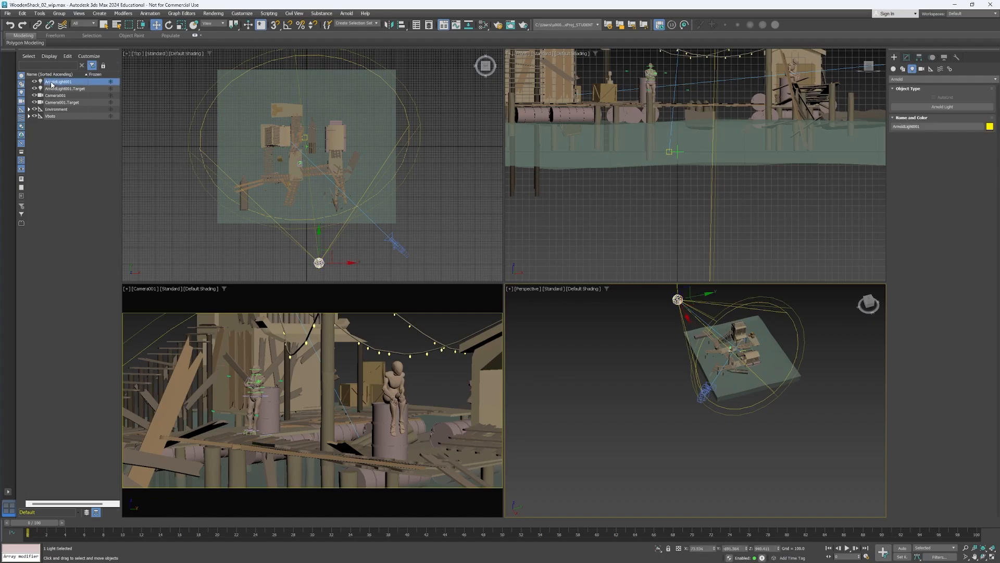
{"action": "left_click", "coordinate": [51, 82]}
{"action": "type", "text": "Key"}
{"action": "key", "text": "Return"}
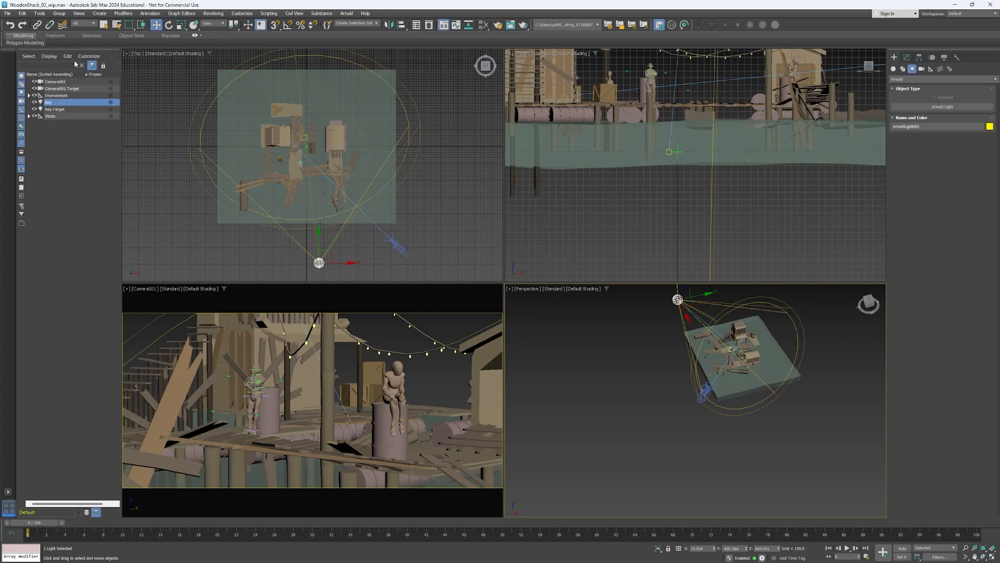
- Rename Camera001 as Panel5_cam in the scene list
{"action": "left_click", "coordinate": [54, 168]}
{"action": "left_click", "coordinate": [54, 84]}
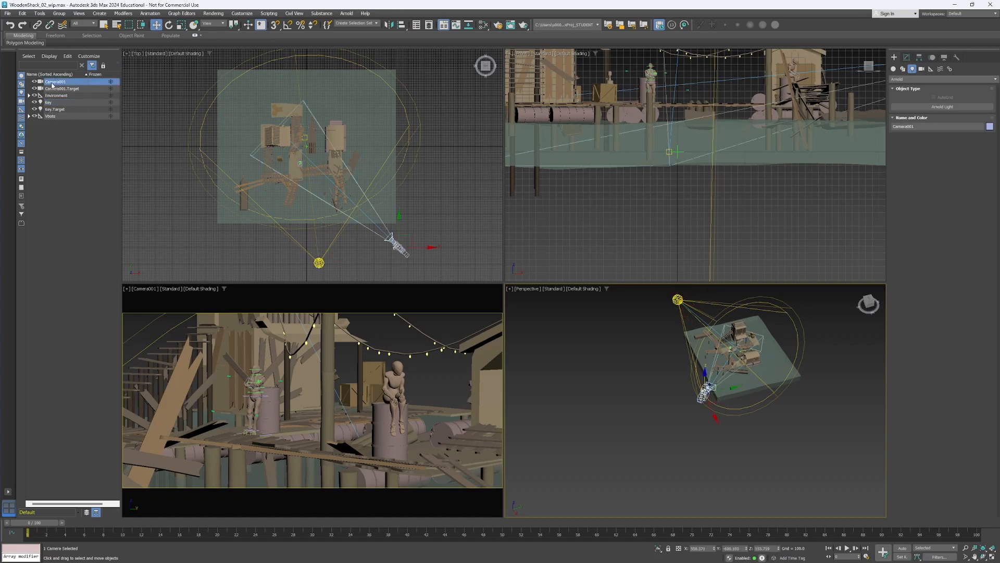
{"action": "double_click", "coordinate": [52, 83]}
{"action": "type", "text": "Ranel5_cam"}
{"action": "key", "text": "Return"}
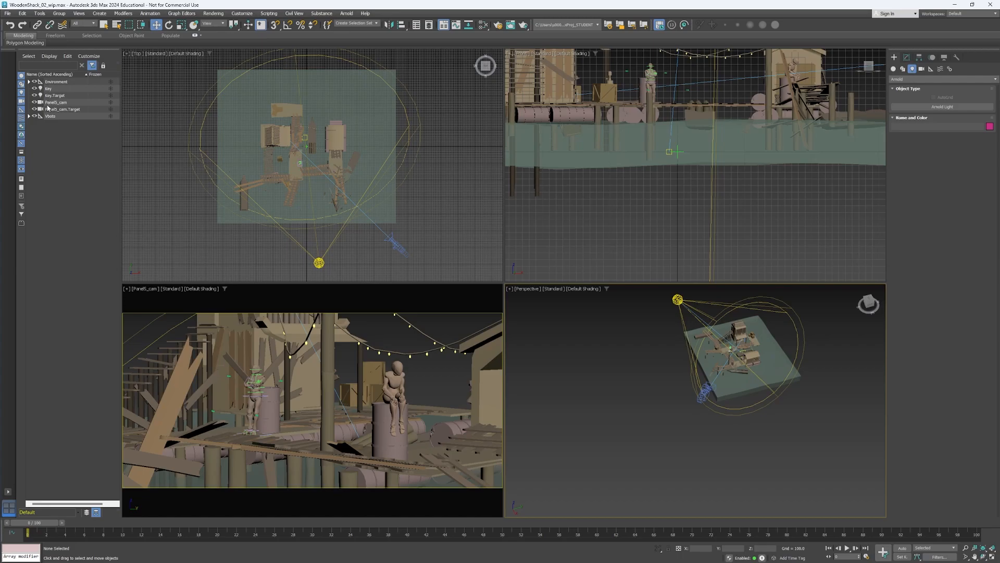
- Clone the Environment helper as a copy named LightsCameras
{"action": "left_click", "coordinate": [50, 82]}
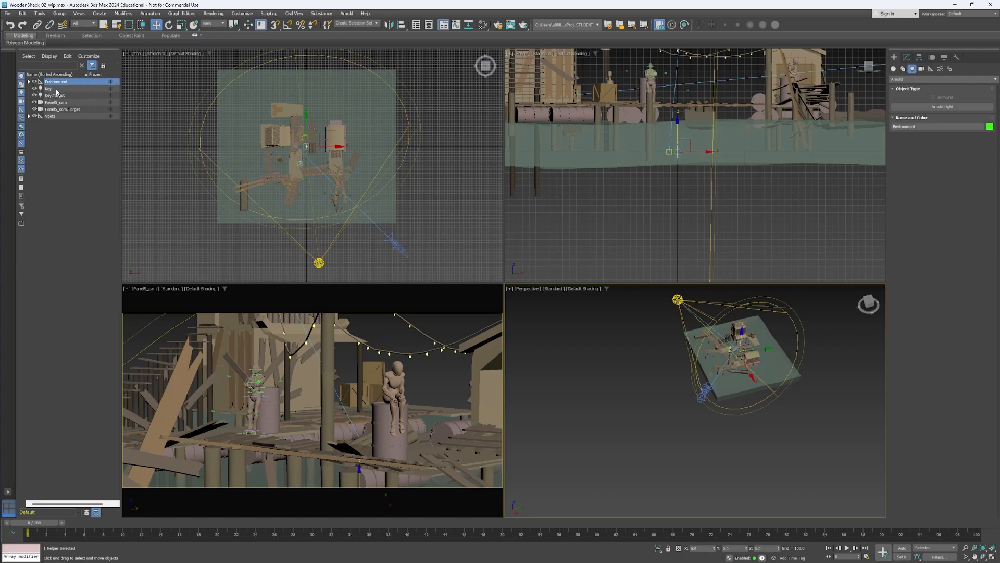
{"action": "left_click", "coordinate": [59, 137]}
{"action": "left_click", "coordinate": [59, 82]}
{"action": "left_click", "coordinate": [80, 155]}
{"action": "key", "text": "ctrl+v"}
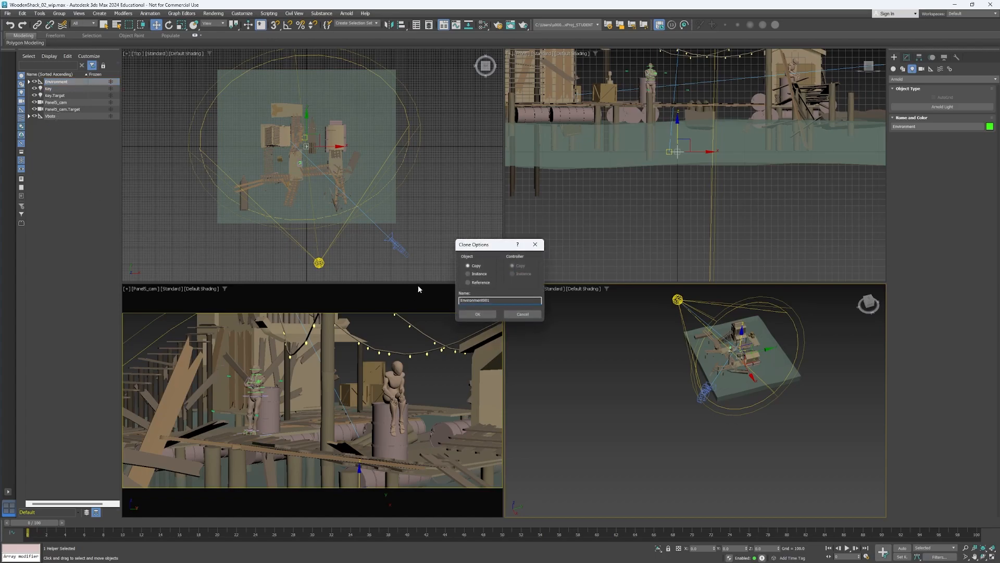
{"action": "left_click_drag", "start_coordinate": [492, 247], "coordinate": [465, 168]}
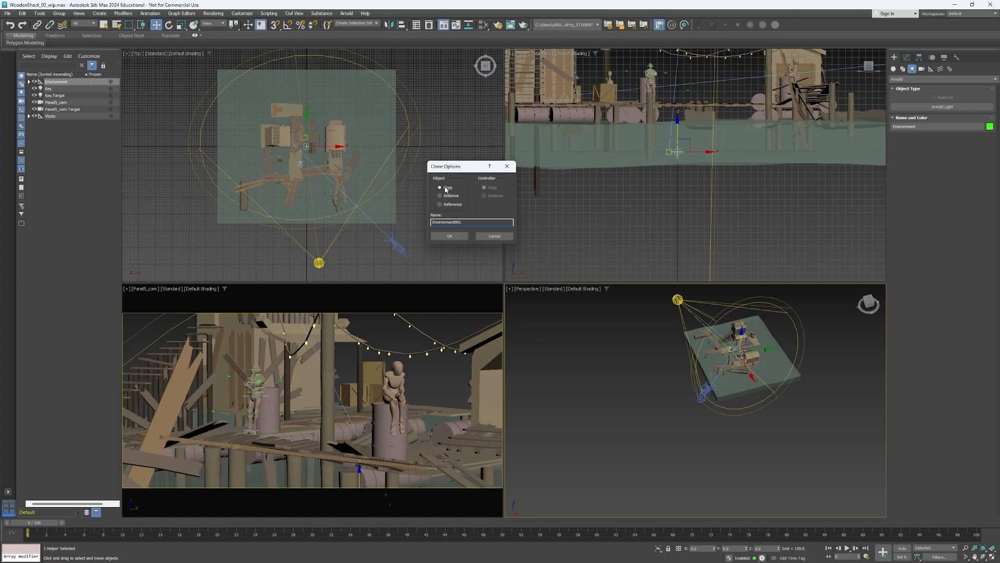
{"action": "left_click_drag", "start_coordinate": [461, 222], "coordinate": [425, 220]}
{"action": "type", "text": "LightsCameras"}
{"action": "key", "text": "Return"}
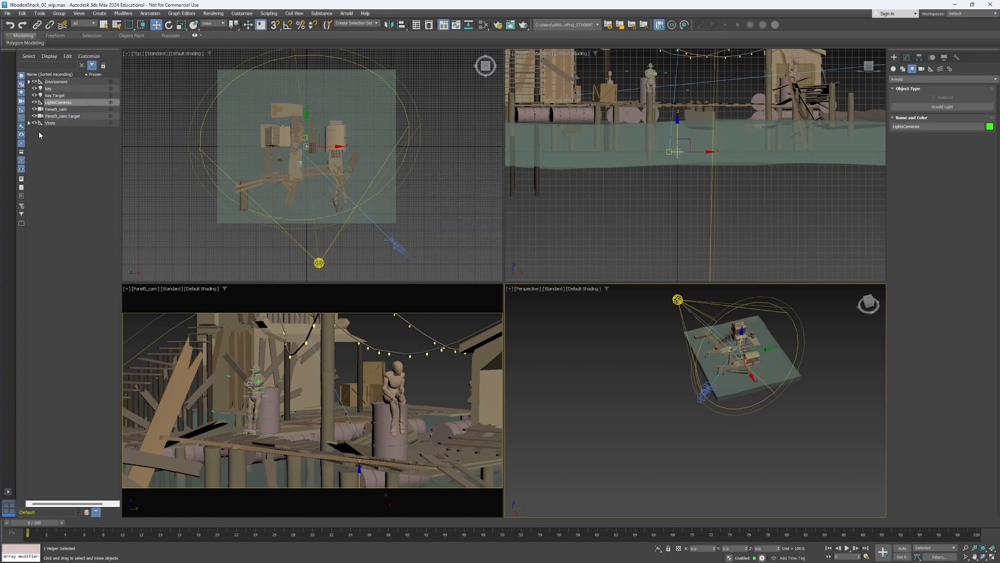
- Parent the Key light, Panel5_cam and both of their targets under the LightsCameras helper, and expand it in the scene list
{"action": "left_click", "coordinate": [54, 103]}
{"action": "key", "text": "Return"}
{"action": "left_click", "coordinate": [48, 88]}
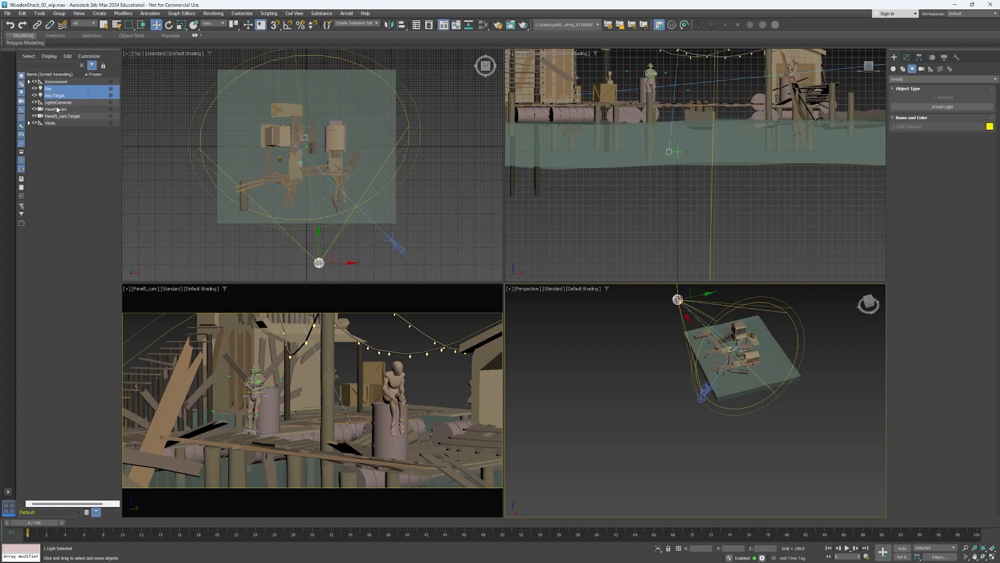
{"action": "left_click", "coordinate": [53, 110], "text": "ctrl"}
{"action": "left_click_drag", "start_coordinate": [49, 110], "coordinate": [53, 103]}
{"action": "left_click", "coordinate": [30, 89]}
{"action": "left_click", "coordinate": [29, 89]}
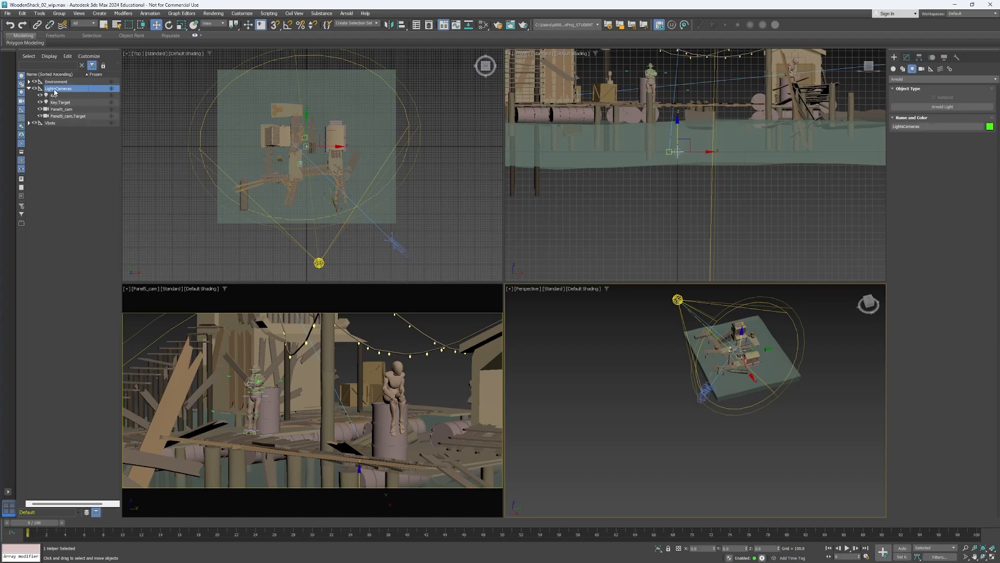
{"action": "left_click", "coordinate": [59, 13]}
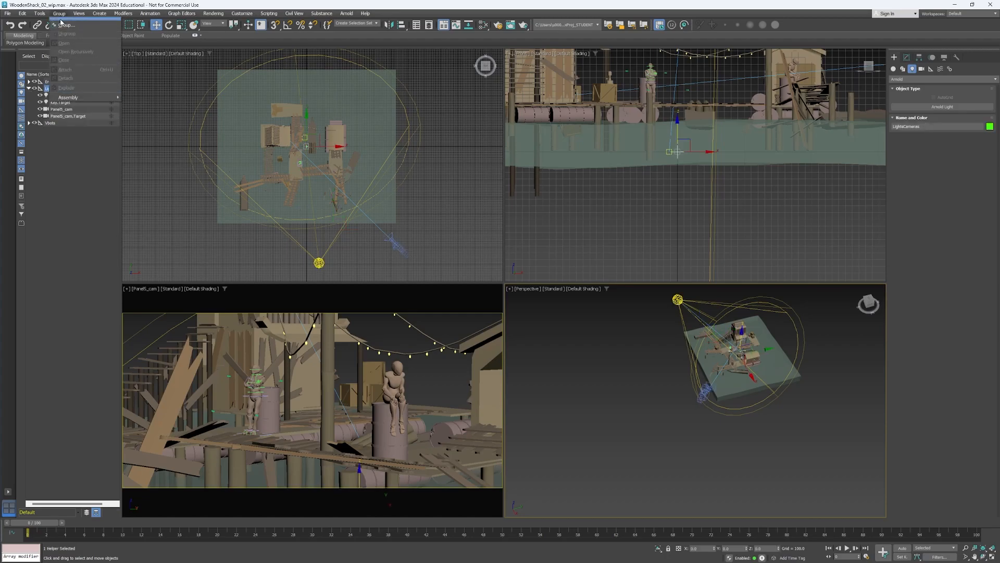
{"action": "key", "text": "Escape"}
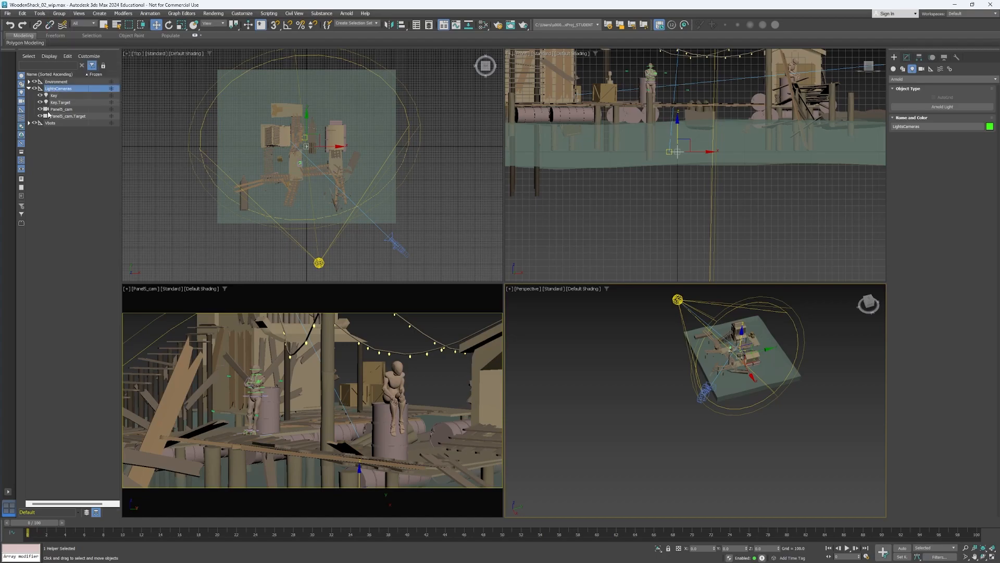
{"action": "left_click", "coordinate": [29, 88]}
{"action": "left_click", "coordinate": [29, 88]}
- Select the Key light, render the shot in Arnold RenderView through Panel5_cam, and stop the render
{"action": "left_click", "coordinate": [53, 96]}
{"action": "middle_click_drag", "start_coordinate": [665, 414], "coordinate": [628, 410], "text": "alt"}
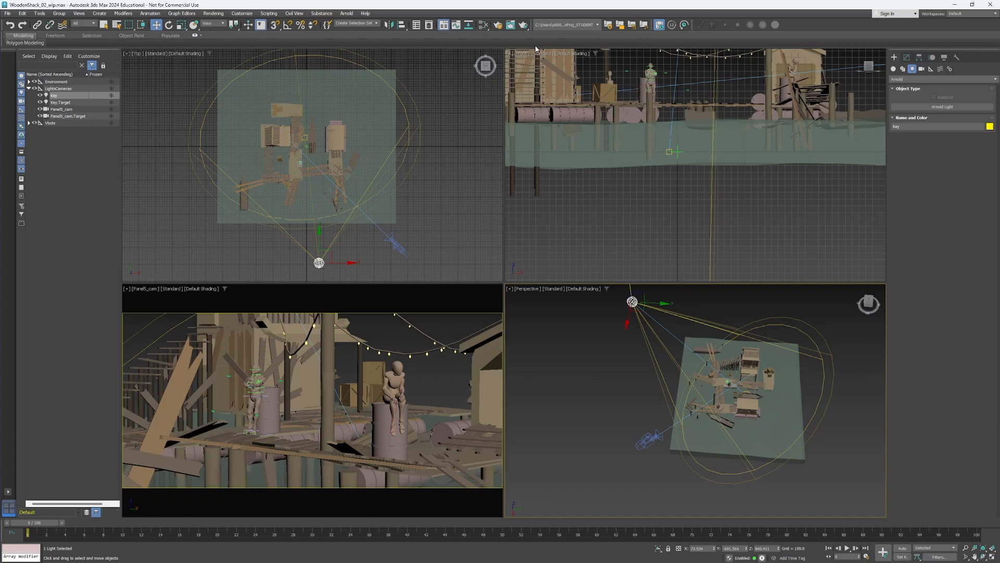
{"action": "left_click", "coordinate": [511, 25]}
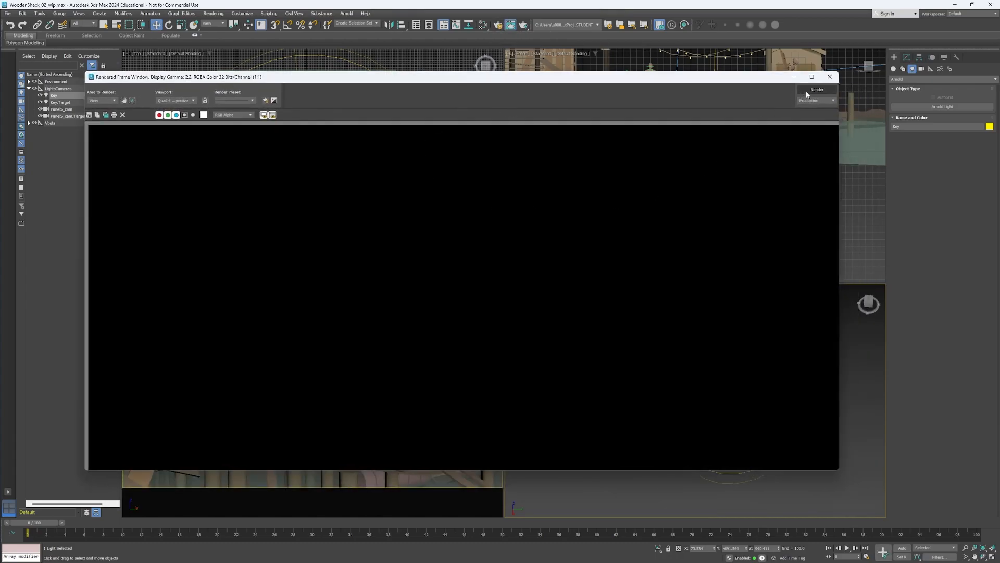
{"action": "left_click", "coordinate": [807, 91]}
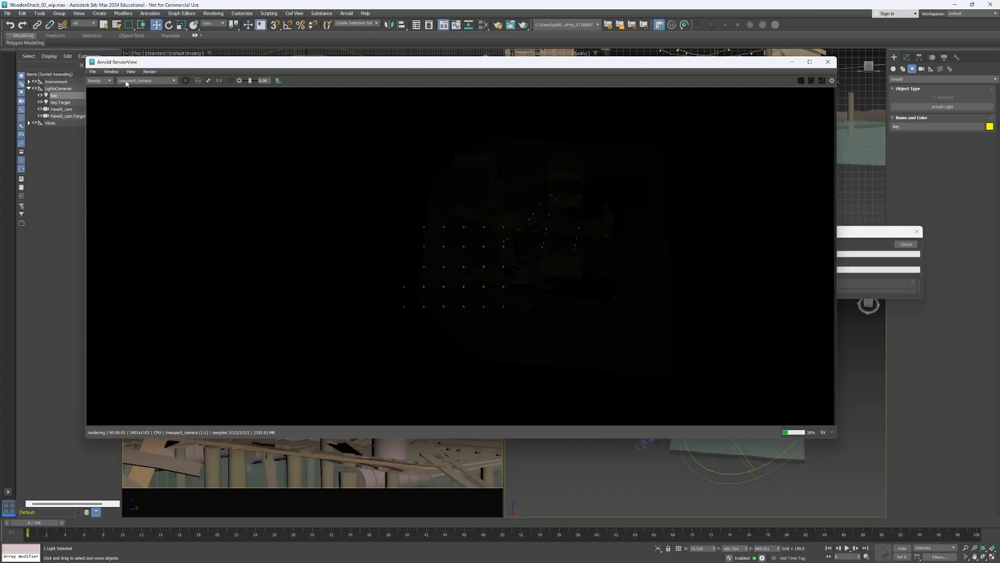
{"action": "left_click", "coordinate": [127, 83]}
{"action": "left_click", "coordinate": [143, 95]}
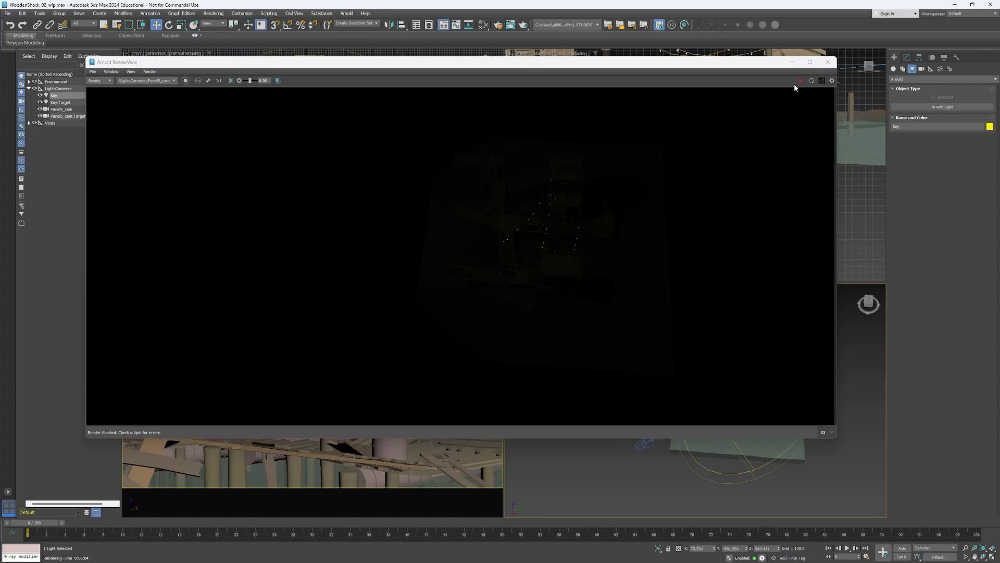
{"action": "left_click", "coordinate": [811, 81]}
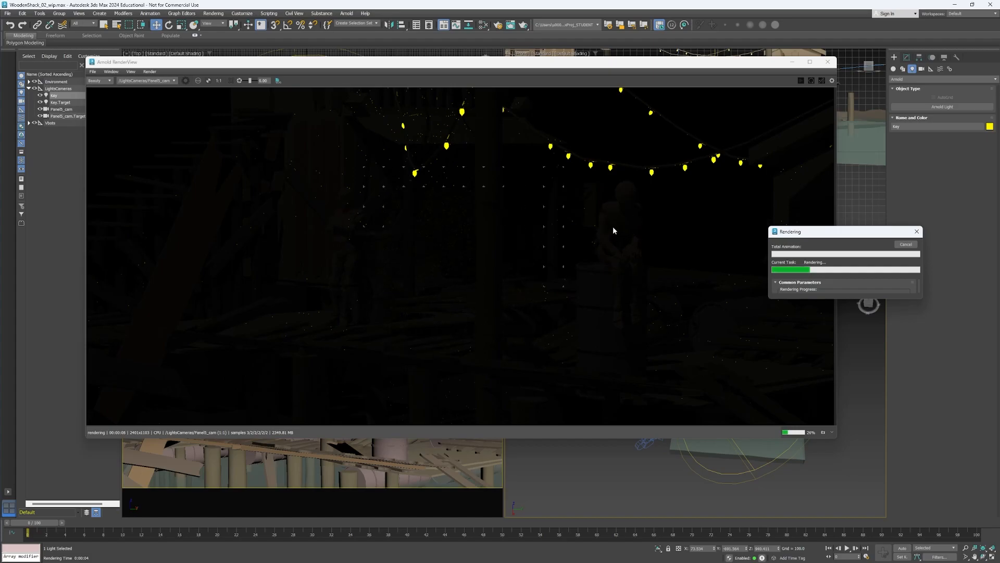
{"action": "left_click_drag", "start_coordinate": [570, 60], "coordinate": [561, 64]}
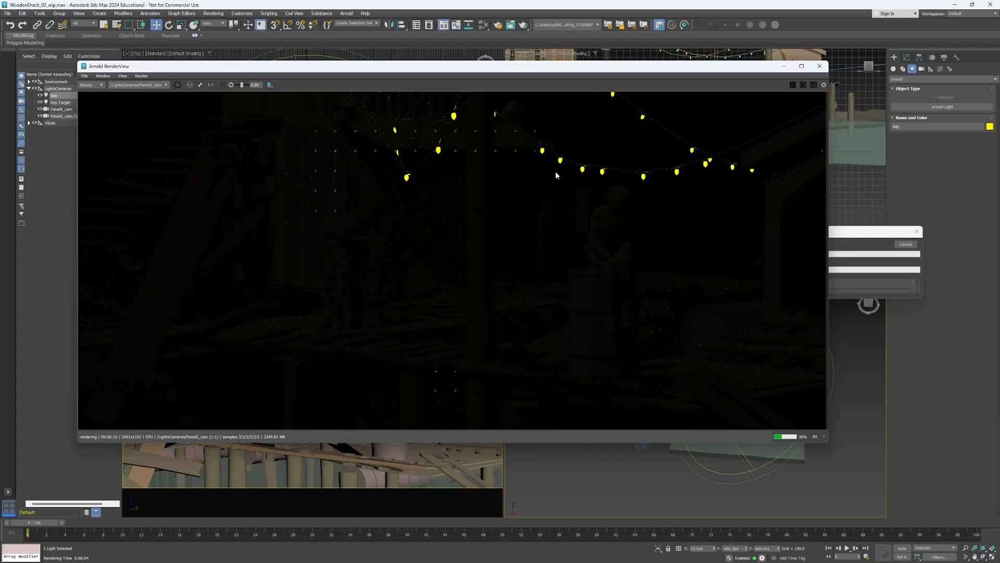
{"action": "key", "text": "Escape"}
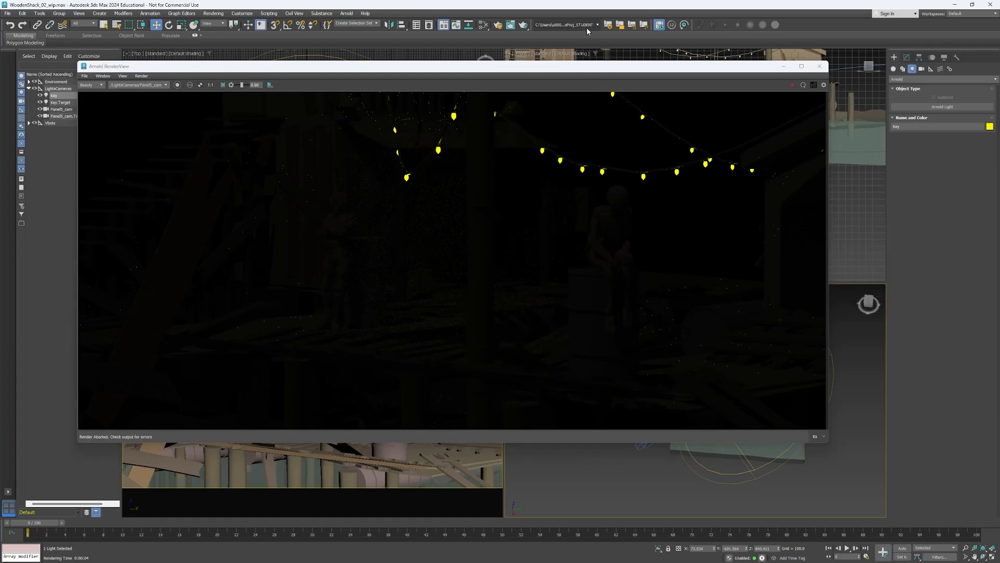
- Move the render window off the viewports and set the Key light's intensity to 10
{"action": "left_click_drag", "start_coordinate": [621, 67], "coordinate": [0, 208]}
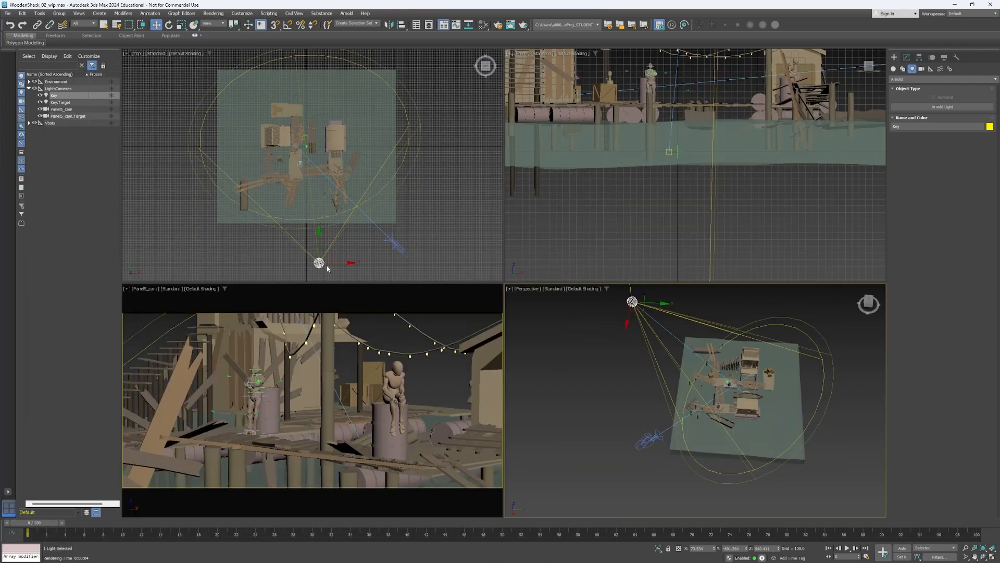
{"action": "middle_click_drag", "start_coordinate": [643, 362], "coordinate": [622, 340], "text": "alt"}
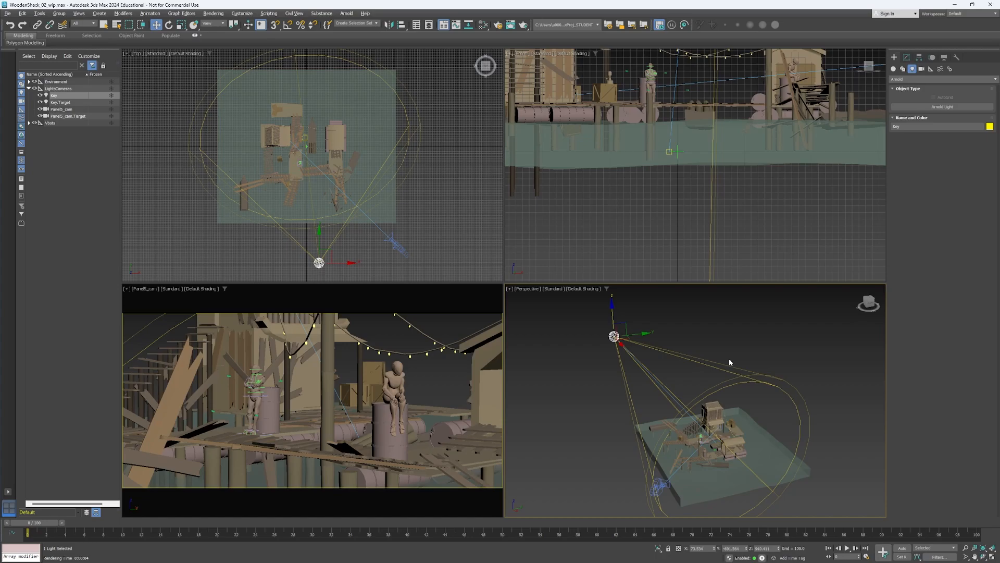
{"action": "middle_click_drag", "start_coordinate": [692, 381], "coordinate": [588, 324], "text": "alt"}
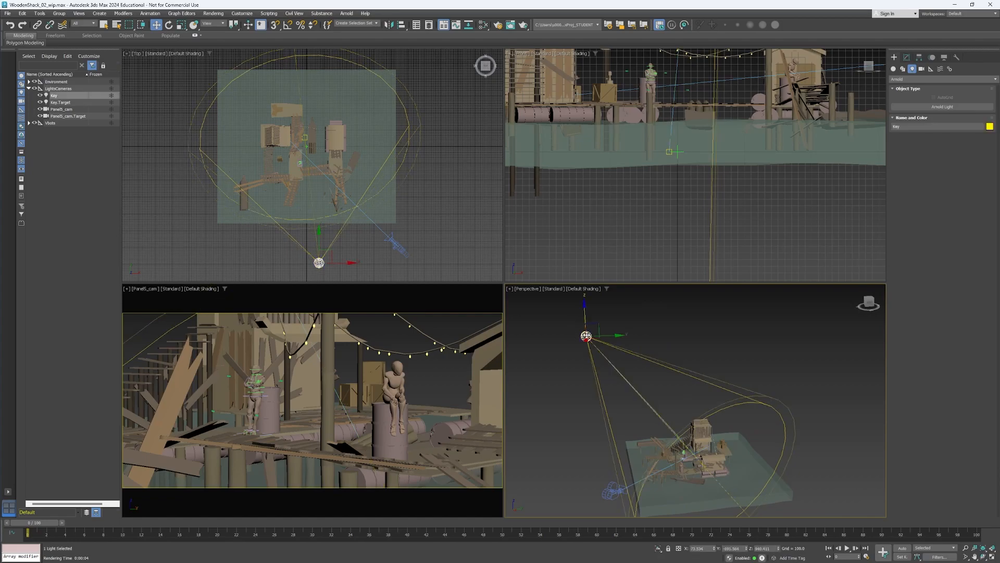
{"action": "left_click", "coordinate": [907, 57]}
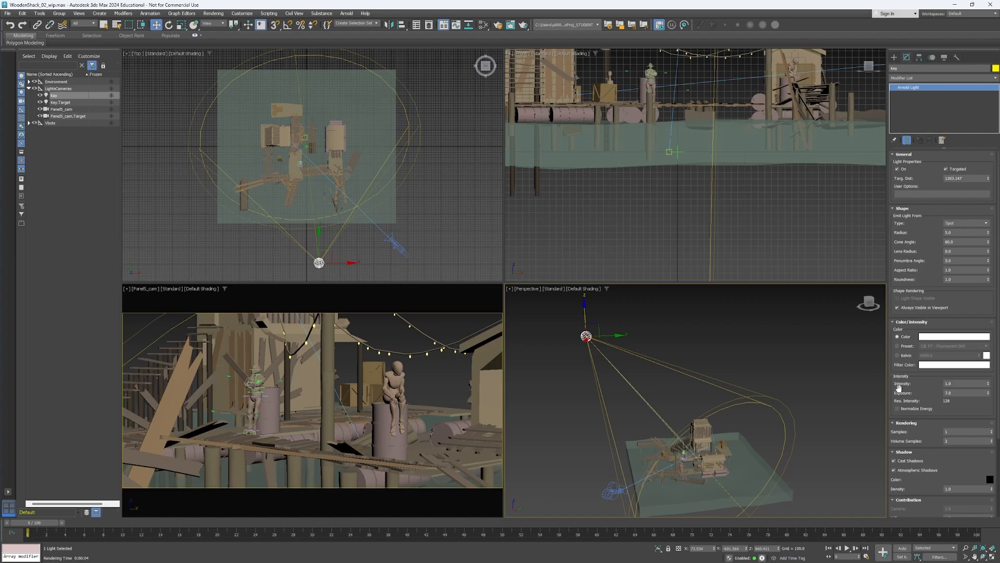
{"action": "left_click", "coordinate": [954, 384]}
- Re-render the Panel5_cam shot to check the Key light's brightness, and stop the render
{"action": "key", "text": "shift+q"}
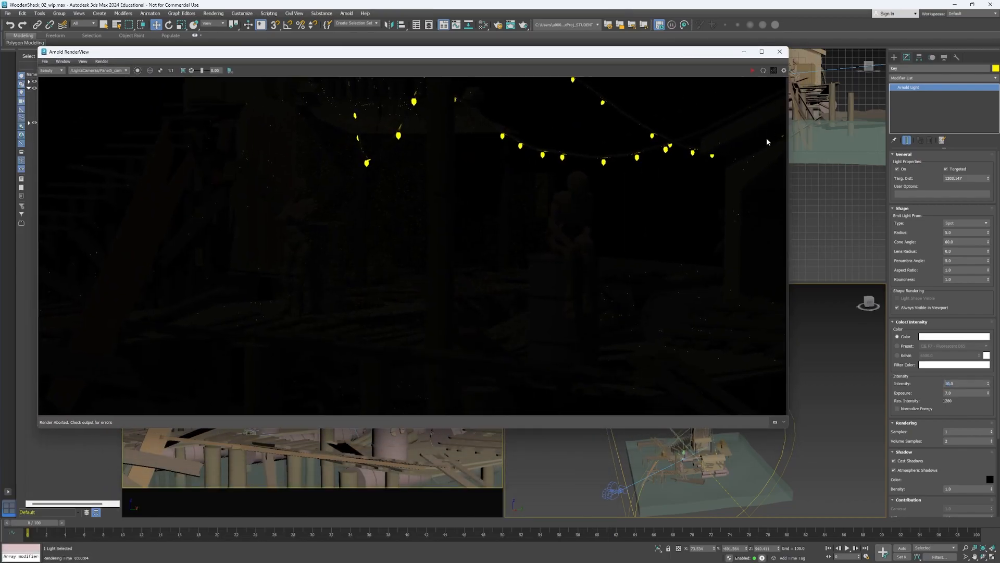
{"action": "key", "text": "shift+q"}
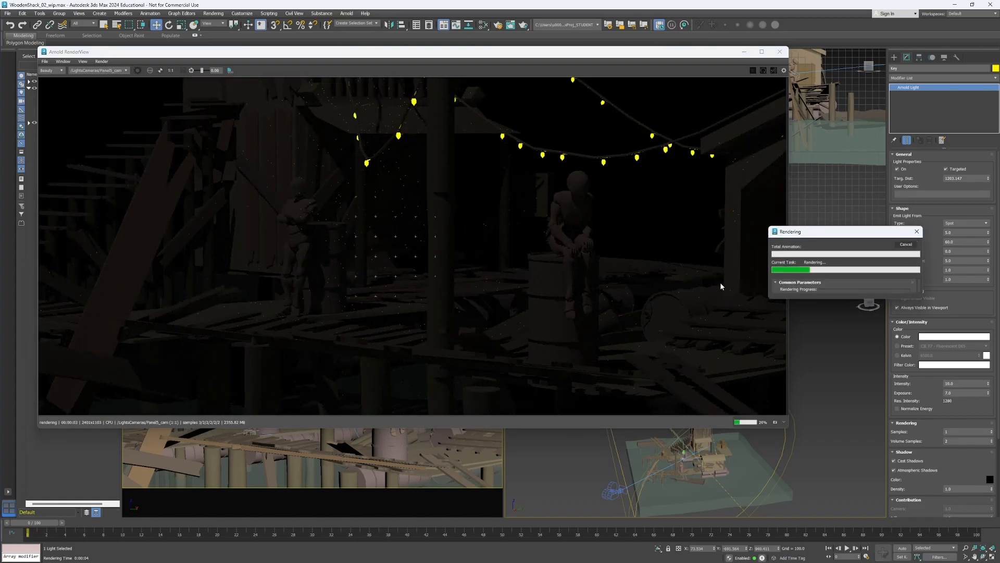
{"action": "left_click", "coordinate": [428, 245]}
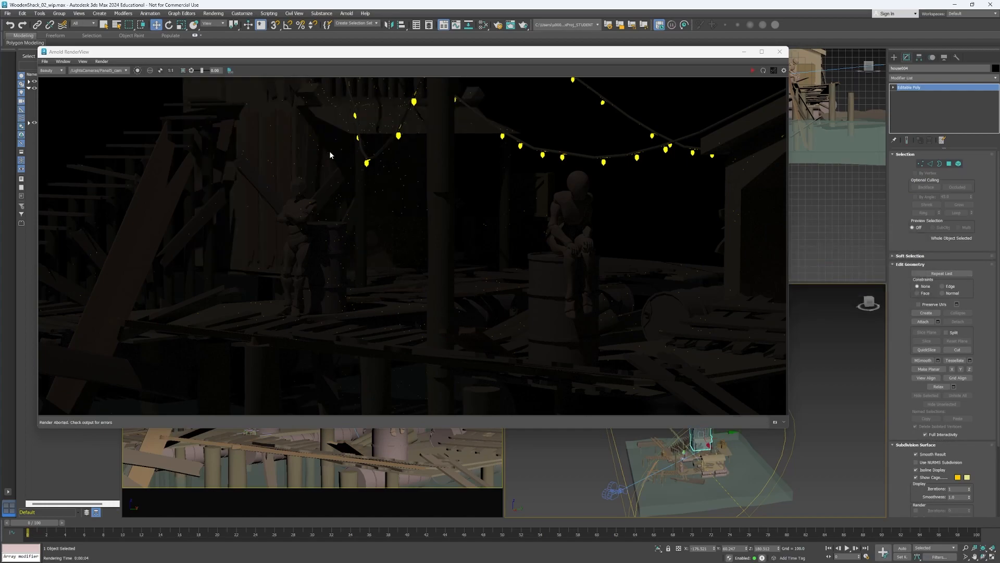
- Set the RenderView test resolution to 50%
{"action": "left_click", "coordinate": [82, 62]}
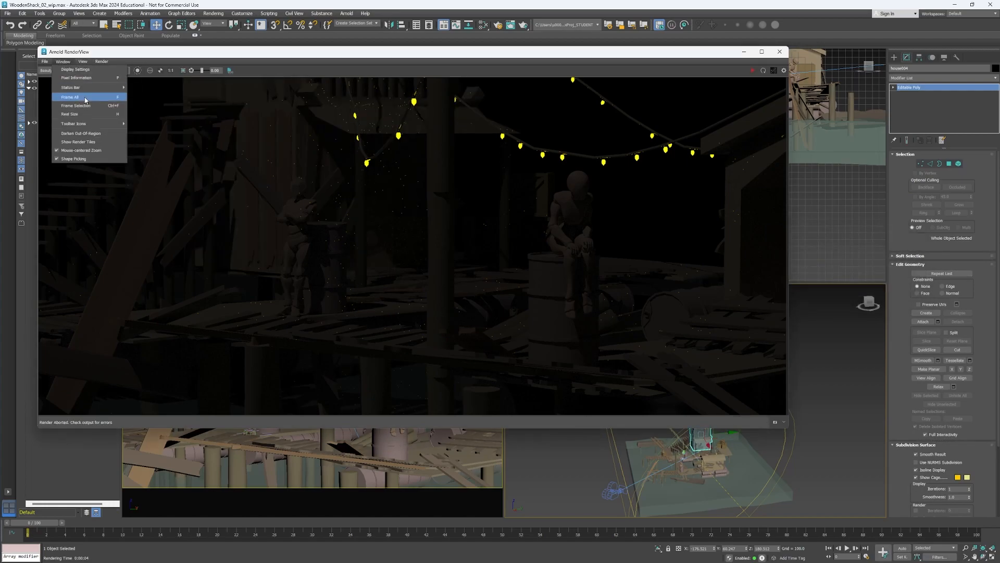
{"action": "mouse_move", "coordinate": [82, 62]}
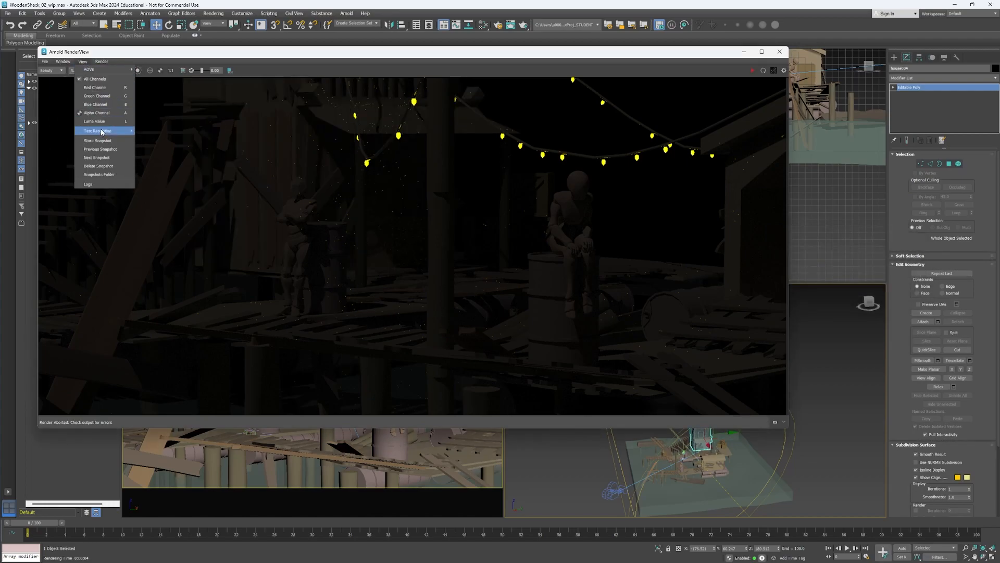
{"action": "mouse_move", "coordinate": [137, 131]}
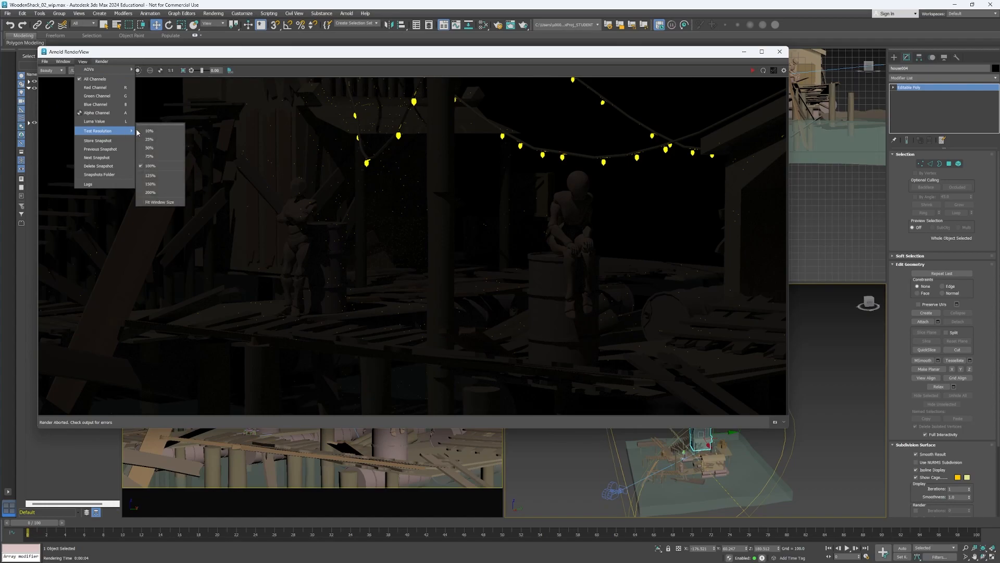
{"action": "left_click", "coordinate": [156, 150]}
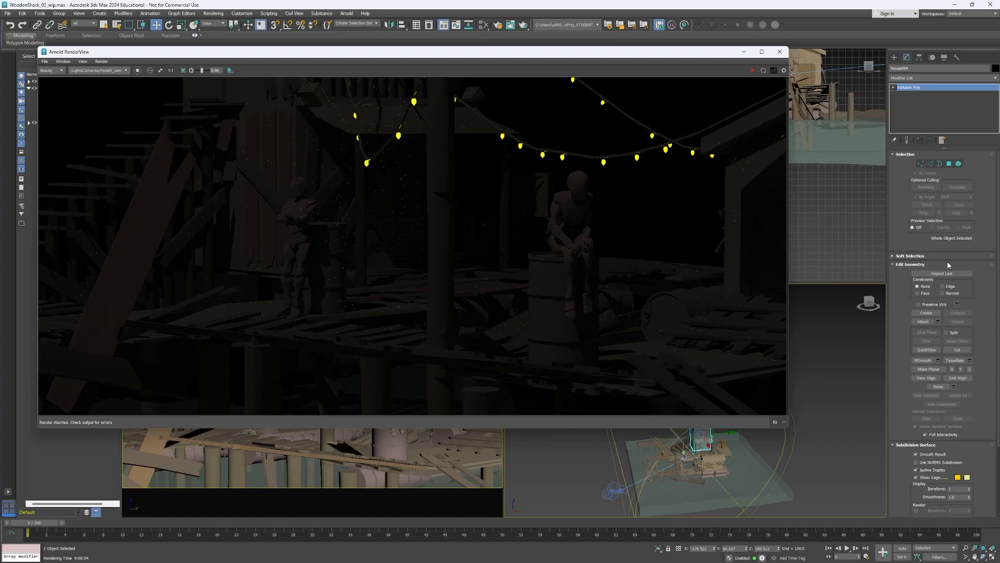
- Move the render window aside, reselect the Key light in the top view, and set its intensity to 100
{"action": "left_click_drag", "start_coordinate": [693, 52], "coordinate": [624, 310]}
{"action": "left_click", "coordinate": [319, 262]}
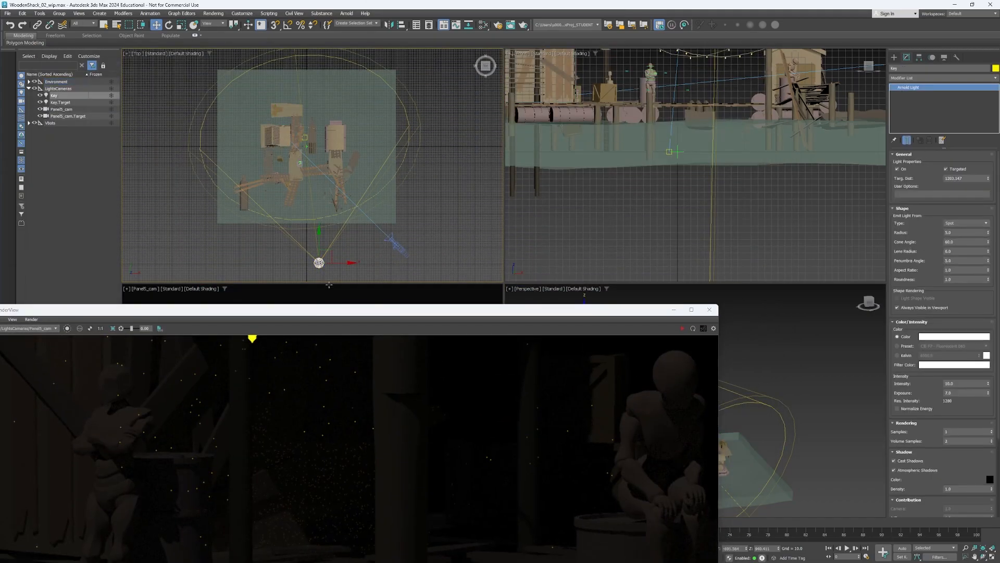
{"action": "left_click", "coordinate": [961, 383]}
- Re-render the shot at the reduced resolution, and shrink the RenderView window so that it covers only the top view area
{"action": "left_click_drag", "start_coordinate": [463, 315], "coordinate": [514, 51]}
{"action": "left_click", "coordinate": [734, 65]}
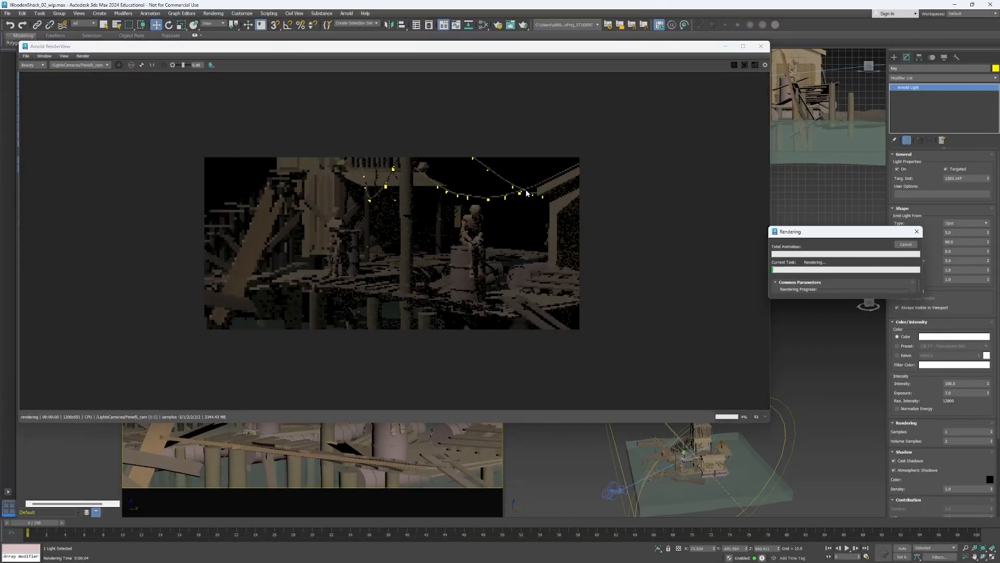
{"action": "left_click", "coordinate": [511, 294]}
{"action": "left_click_drag", "start_coordinate": [771, 423], "coordinate": [475, 278]}
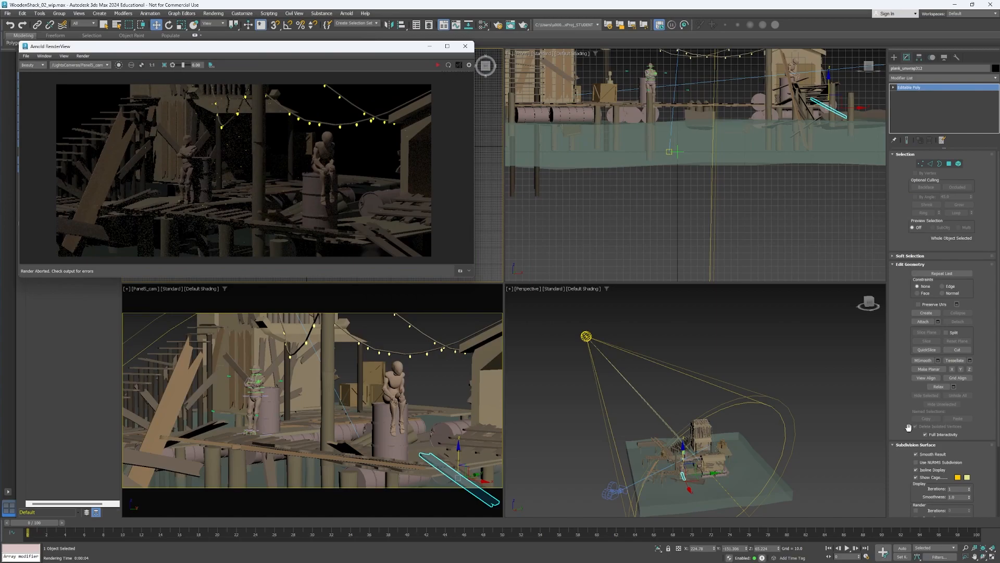
- Reselect the Key light in the perspective view, set its intensity to 1000, and shift the render window slightly
{"action": "left_click", "coordinate": [587, 336]}
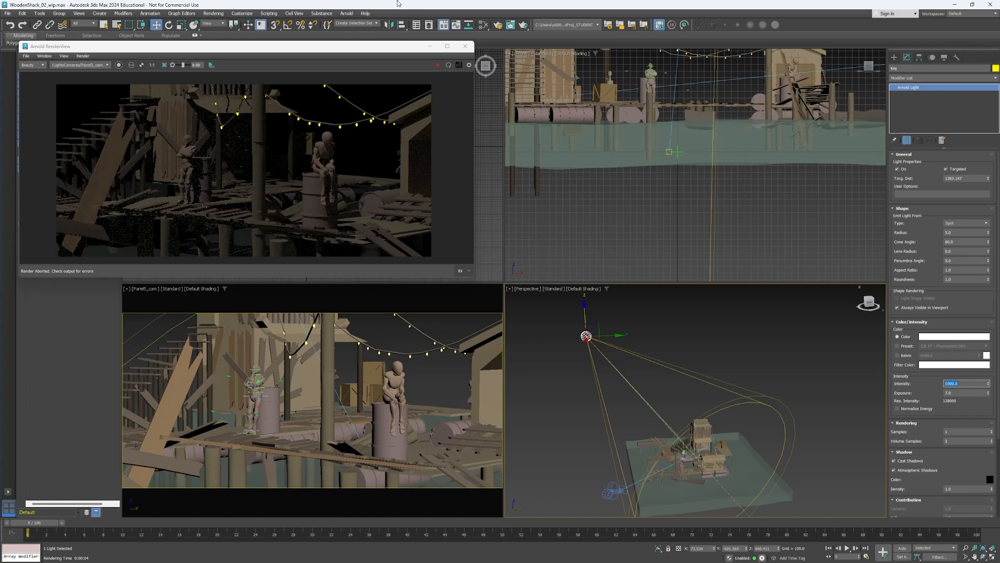
{"action": "left_click_drag", "start_coordinate": [367, 56], "coordinate": [384, 57]}
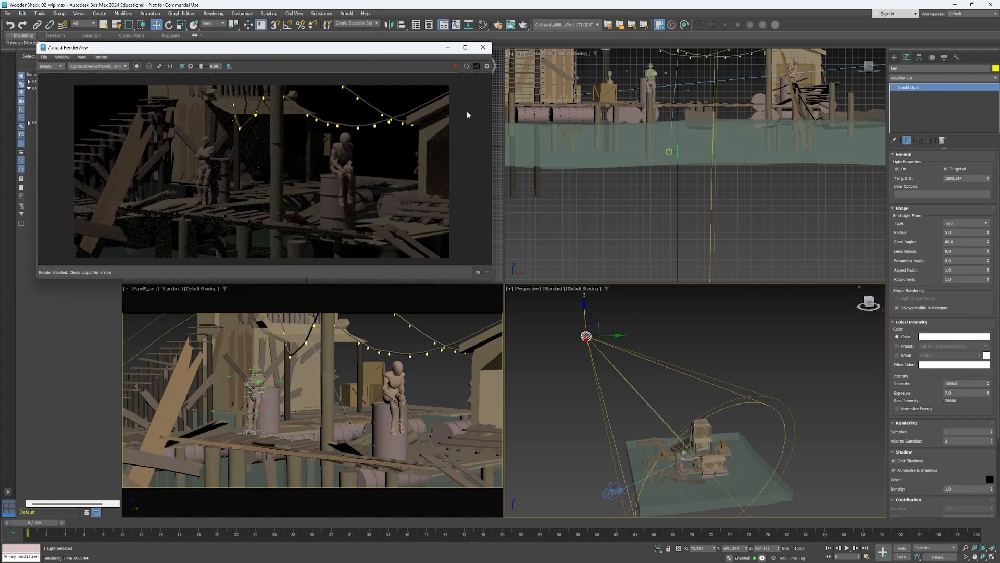
- Test-render the Panel5_cam shot, set the Key light's intensity to 10000, and render again, stopping each render early
{"action": "key", "text": "shift+q"}
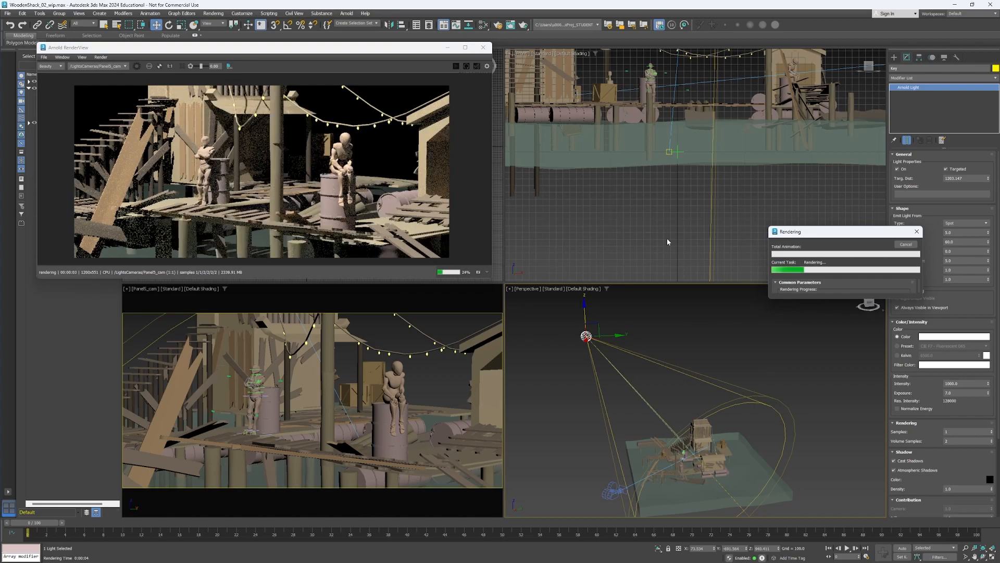
{"action": "left_click", "coordinate": [906, 244]}
{"action": "left_click", "coordinate": [951, 383]}
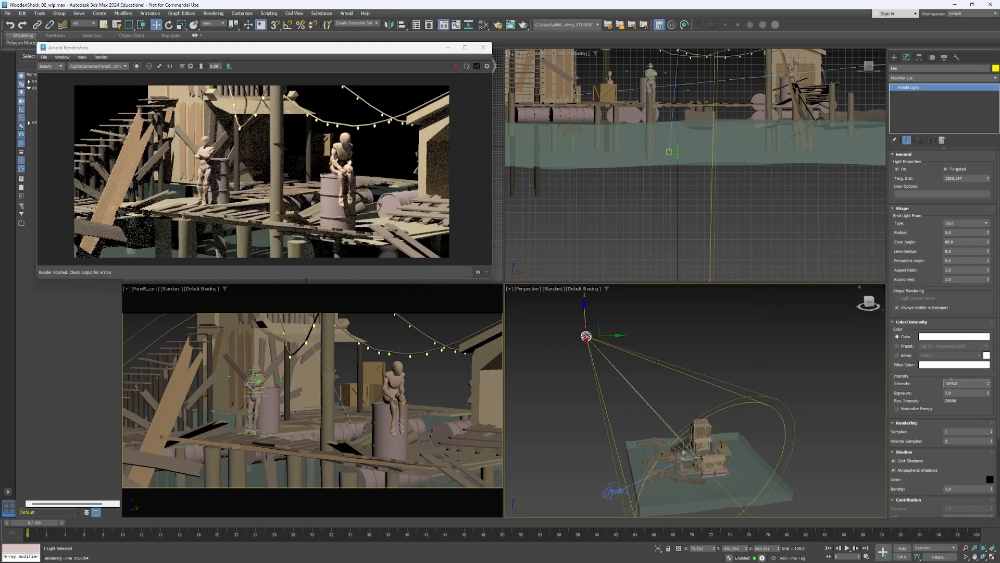
{"action": "key", "text": "Return"}
{"action": "left_click", "coordinate": [434, 178]}
{"action": "key", "text": "shift+q"}
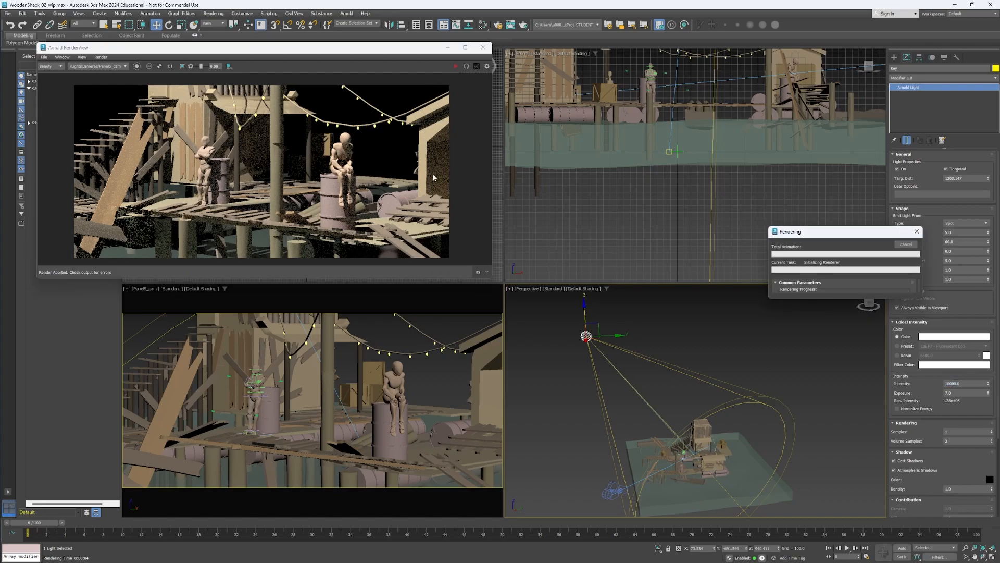
{"action": "key", "text": "Escape"}
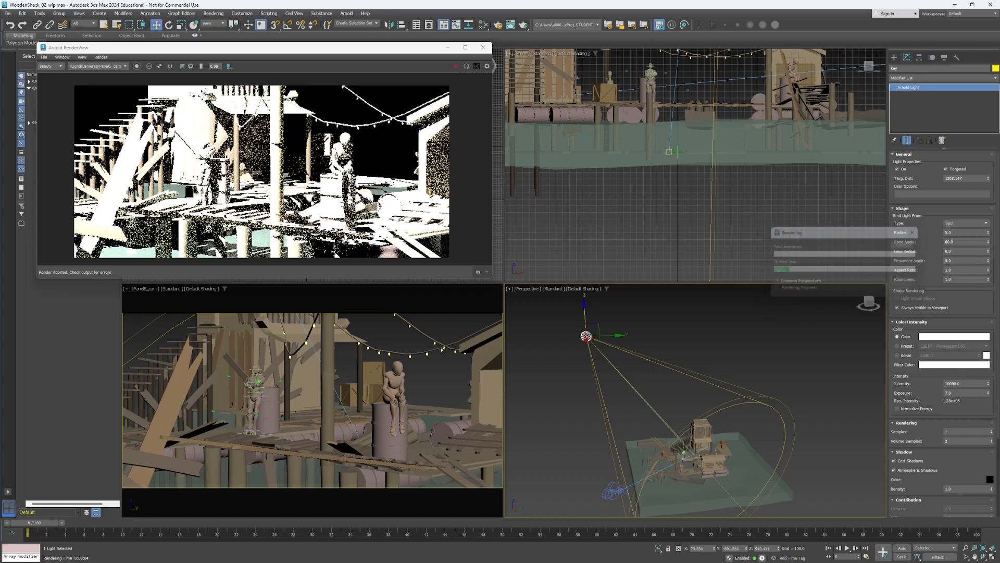
- Set the Key light's intensity back to 1000 and re-render the shot, stopping the render early
{"action": "left_click", "coordinate": [953, 384]}
{"action": "key", "text": "BackSpace"}
{"action": "key", "text": "Return"}
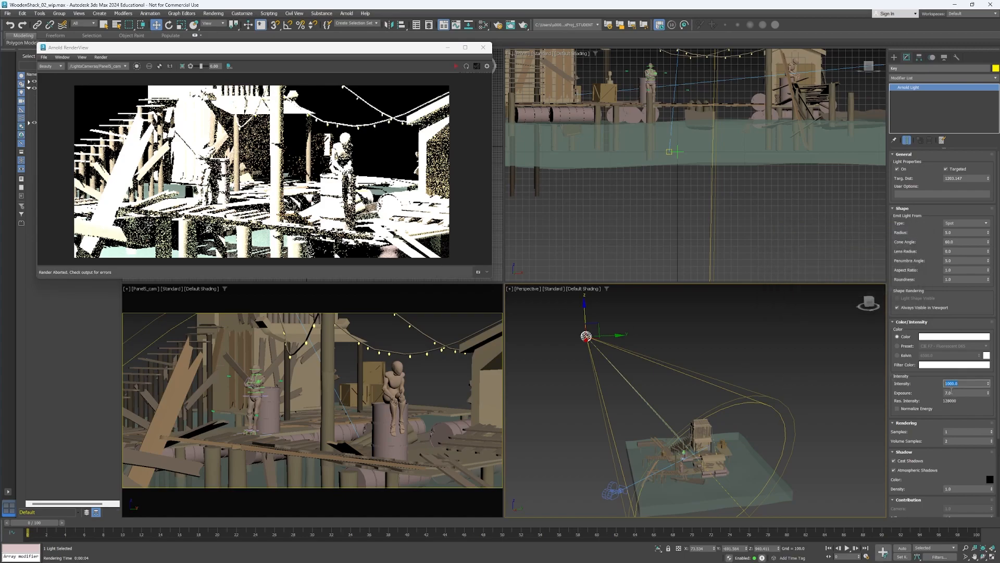
{"action": "left_click", "coordinate": [466, 66]}
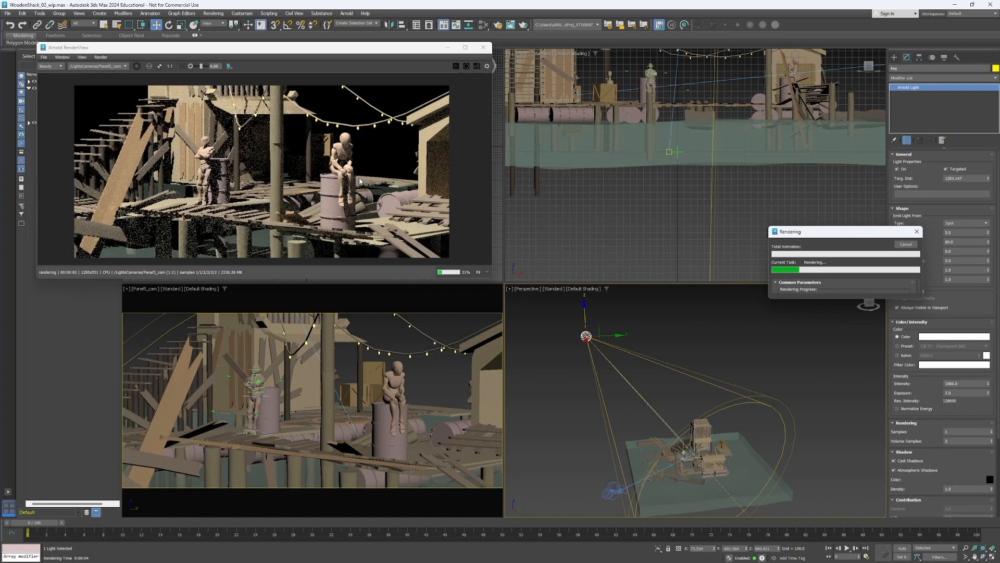
{"action": "left_click", "coordinate": [906, 243]}
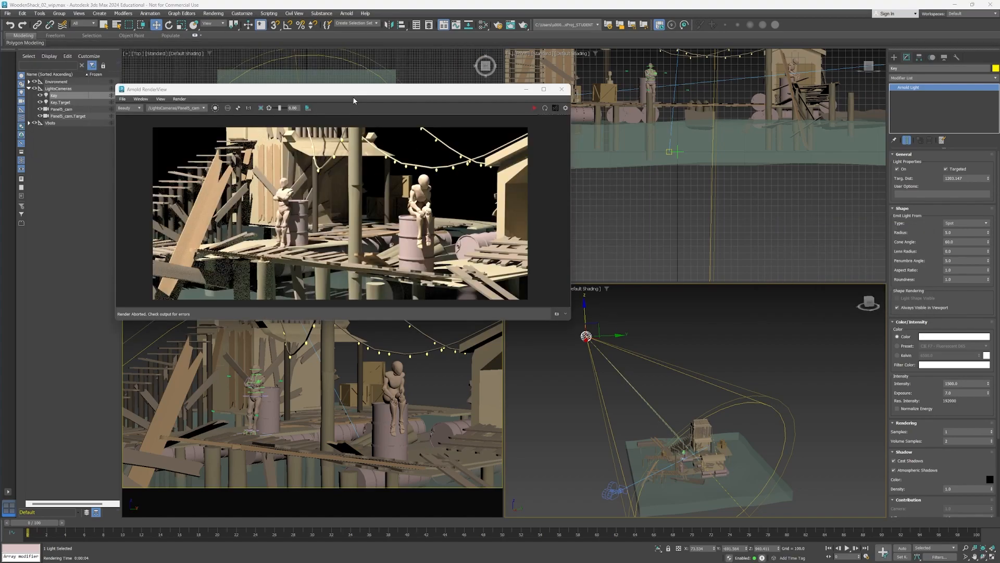
- Store the current test render as a snapshot and reduce the height of the snapshot strip
{"action": "left_click_drag", "start_coordinate": [352, 95], "coordinate": [374, 88]}
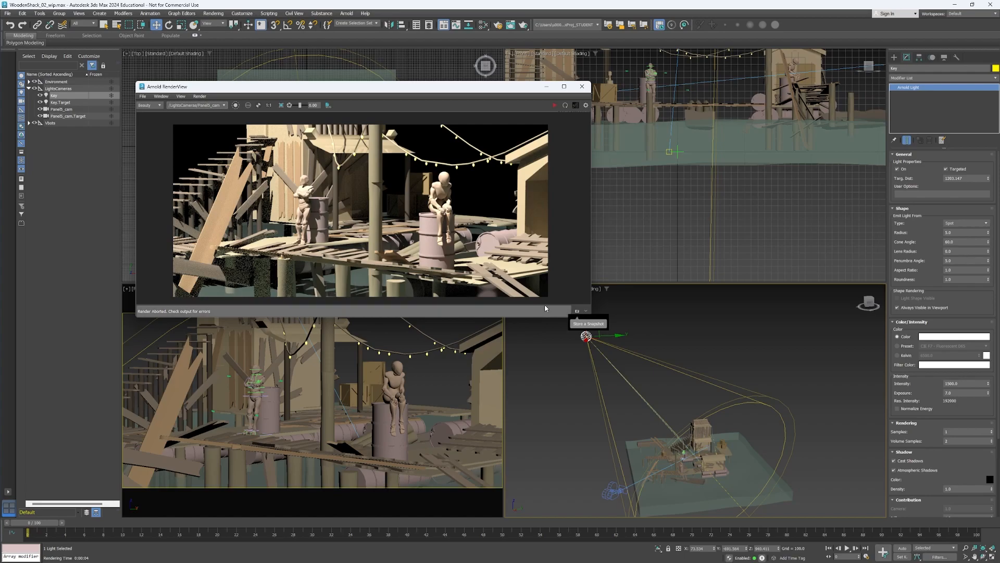
{"action": "left_click", "coordinate": [577, 311]}
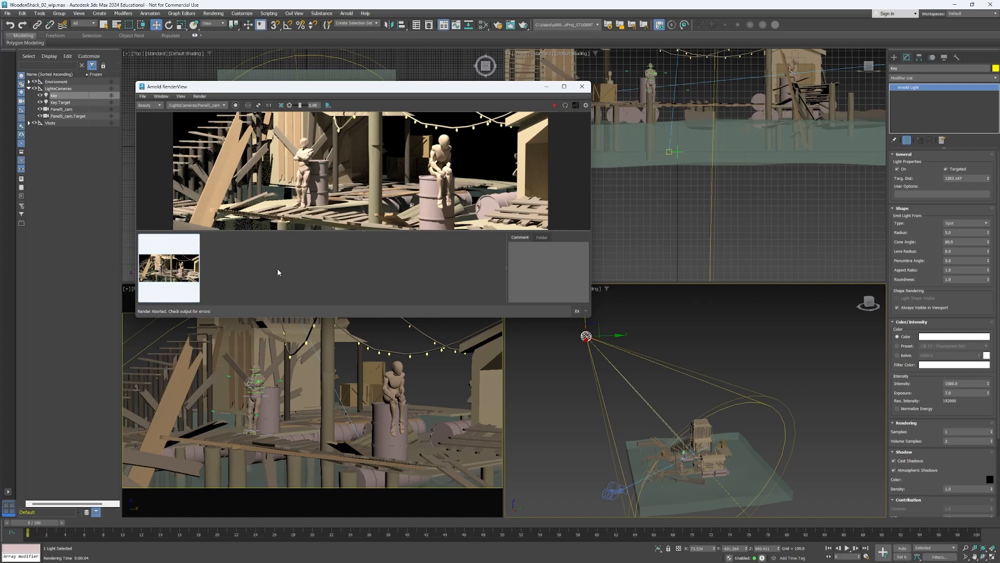
{"action": "left_click_drag", "start_coordinate": [356, 231], "coordinate": [362, 262]}
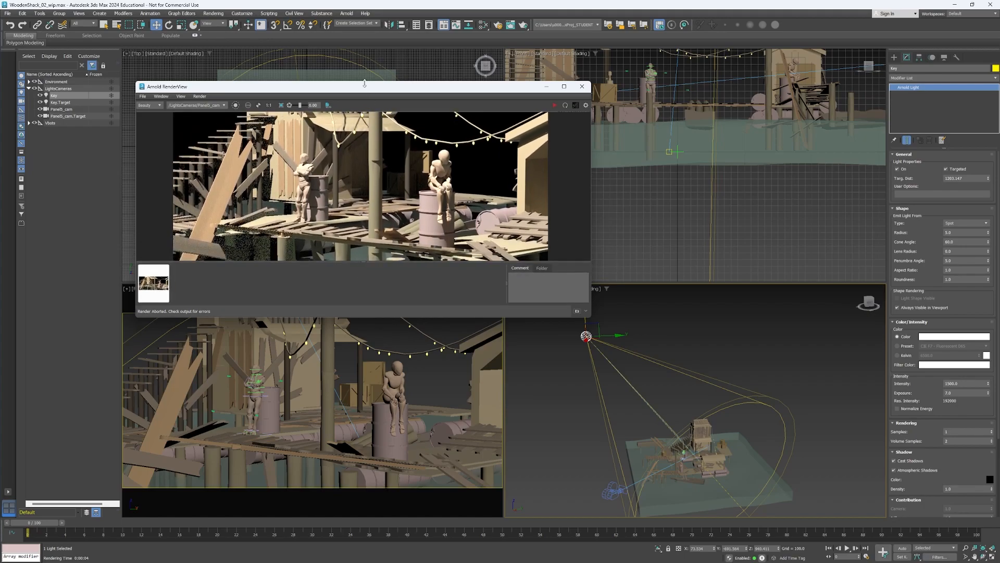
- Reposition the RenderView window and enlarge it so the full render fits above the snapshot strip
{"action": "left_click_drag", "start_coordinate": [367, 87], "coordinate": [345, 66]}
{"action": "left_click", "coordinate": [572, 297]}
{"action": "left_click_drag", "start_coordinate": [571, 296], "coordinate": [605, 350]}
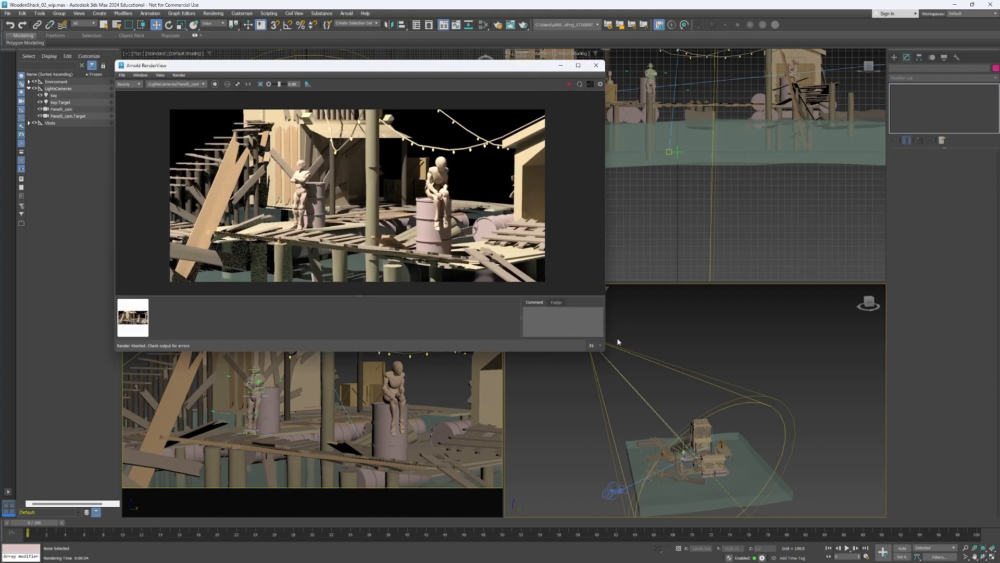
- Reselect the Key light in the perspective view, set its intensity to 900, and run a short test render
{"action": "middle_click_drag", "start_coordinate": [627, 377], "coordinate": [672, 384], "text": "alt"}
{"action": "left_click", "coordinate": [632, 331]}
{"action": "left_click_drag", "start_coordinate": [963, 384], "coordinate": [937, 383]}
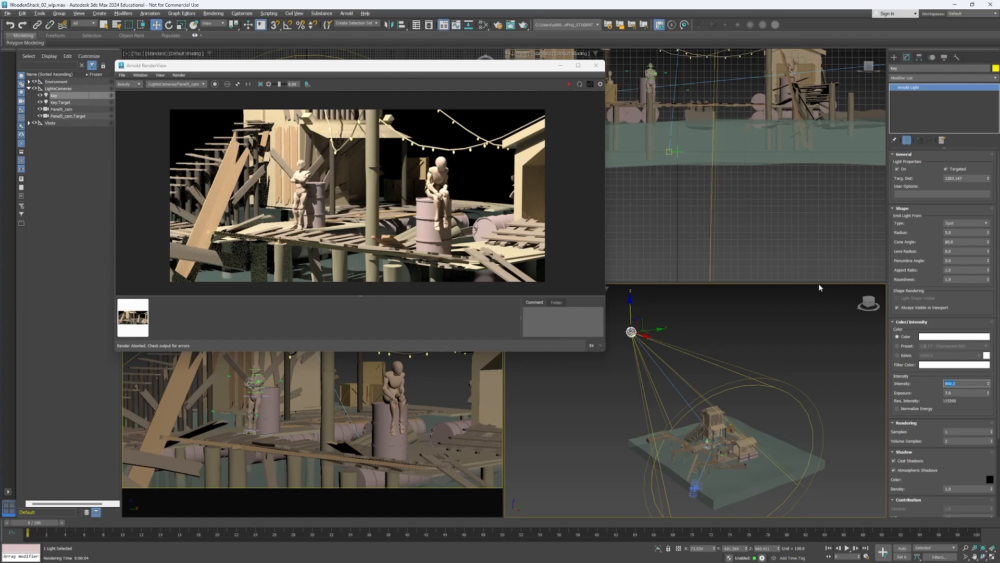
{"action": "left_click", "coordinate": [584, 107]}
{"action": "key", "text": "shift+q"}
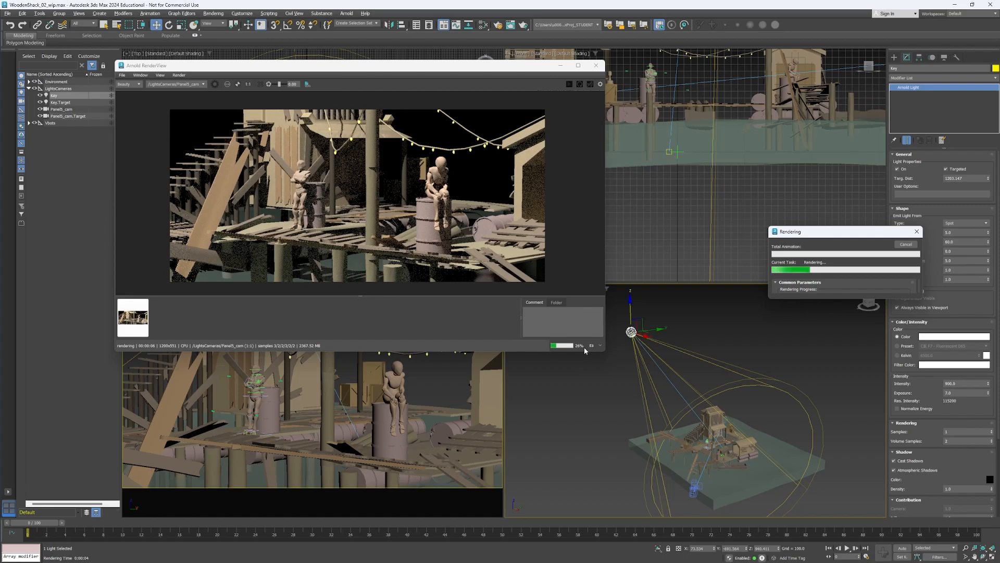
{"action": "key", "text": "Escape"}
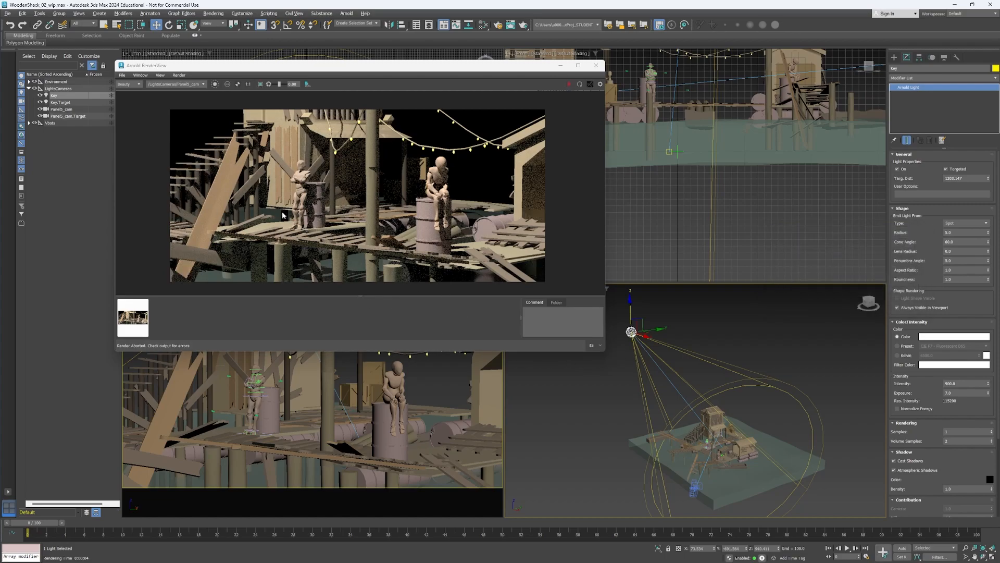
- Store the new render as a second snapshot, switch between both snapshots to compare the lighting, and return to the current render
{"action": "left_click", "coordinate": [592, 346]}
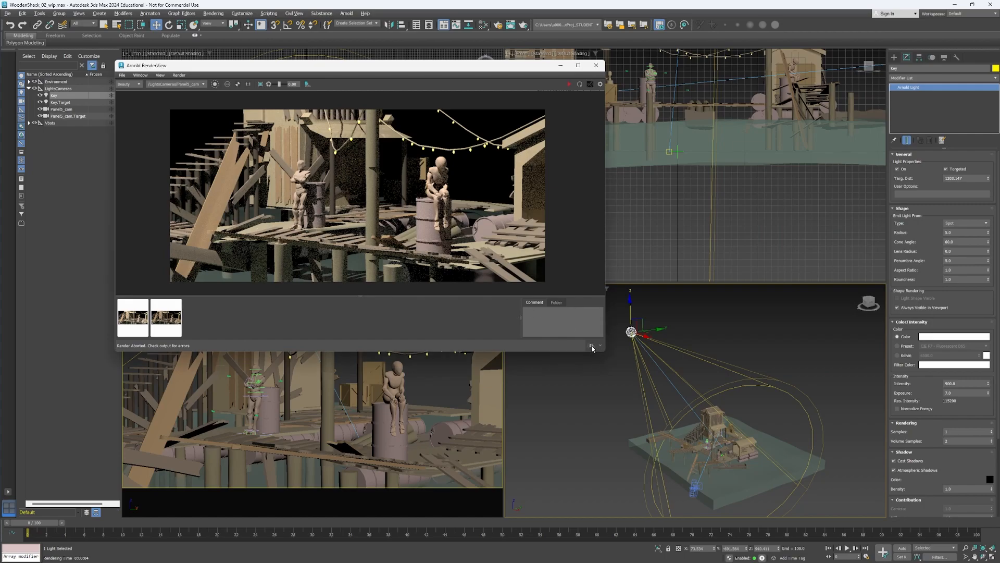
{"action": "left_click", "coordinate": [135, 318]}
{"action": "left_click", "coordinate": [159, 320]}
{"action": "left_click", "coordinate": [125, 330]}
{"action": "left_click", "coordinate": [166, 328]}
{"action": "left_click", "coordinate": [139, 326]}
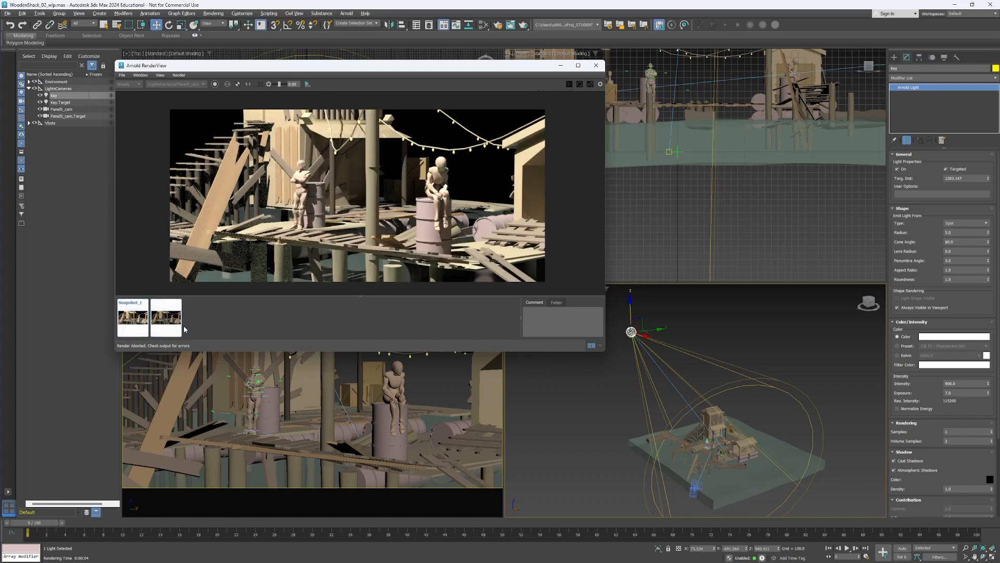
{"action": "left_click", "coordinate": [164, 328]}
{"action": "left_click", "coordinate": [126, 327]}
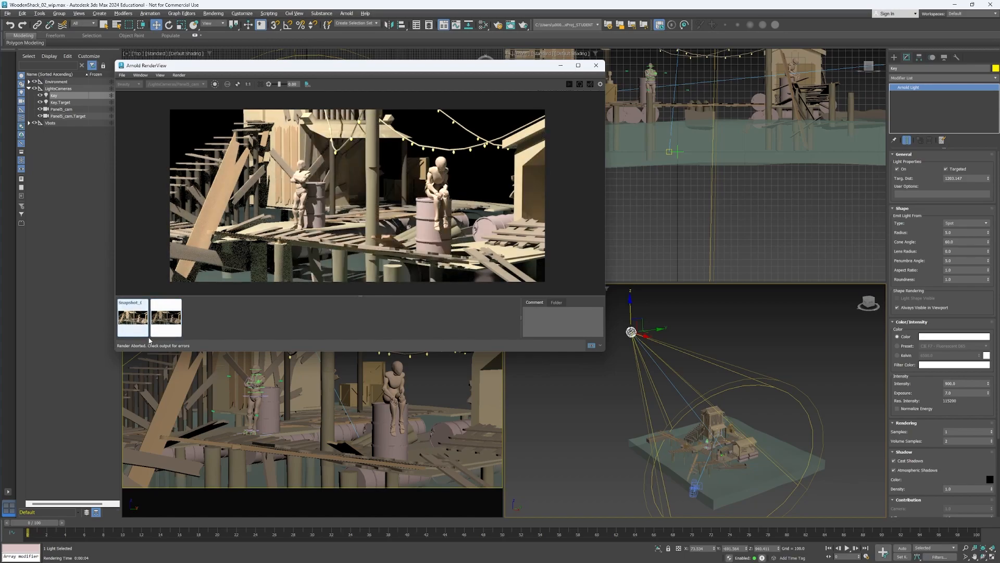
{"action": "left_click", "coordinate": [177, 326]}
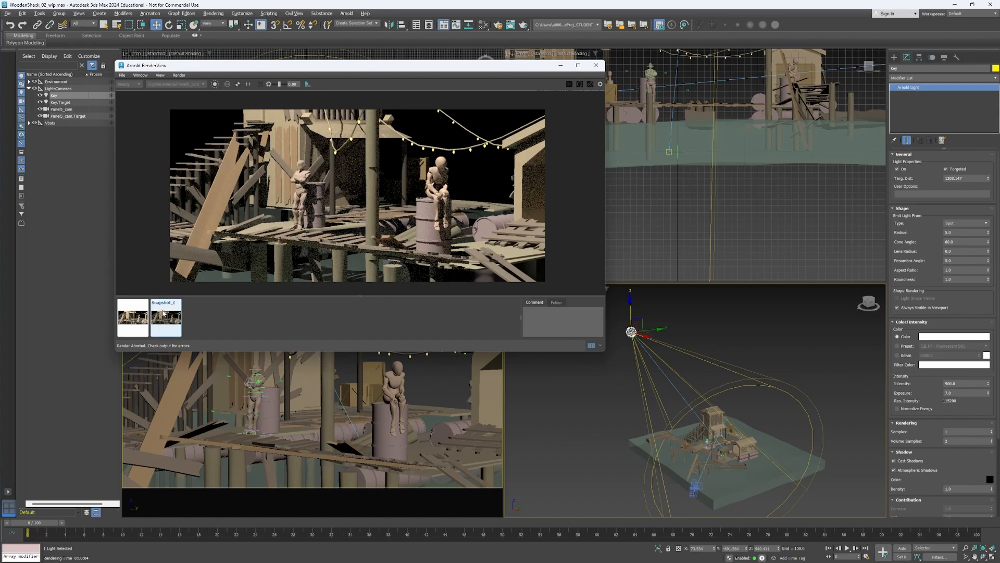
{"action": "left_click", "coordinate": [169, 319]}
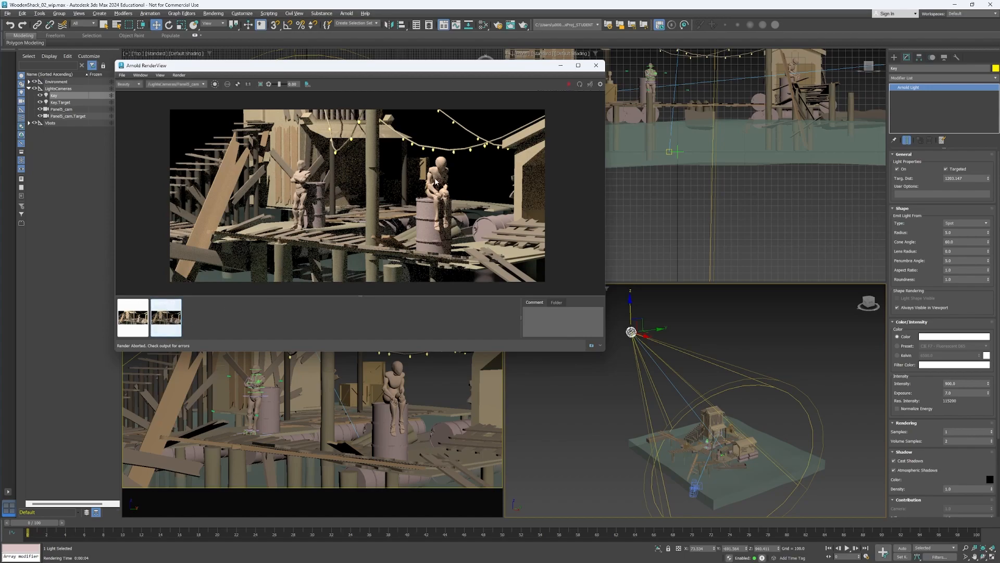